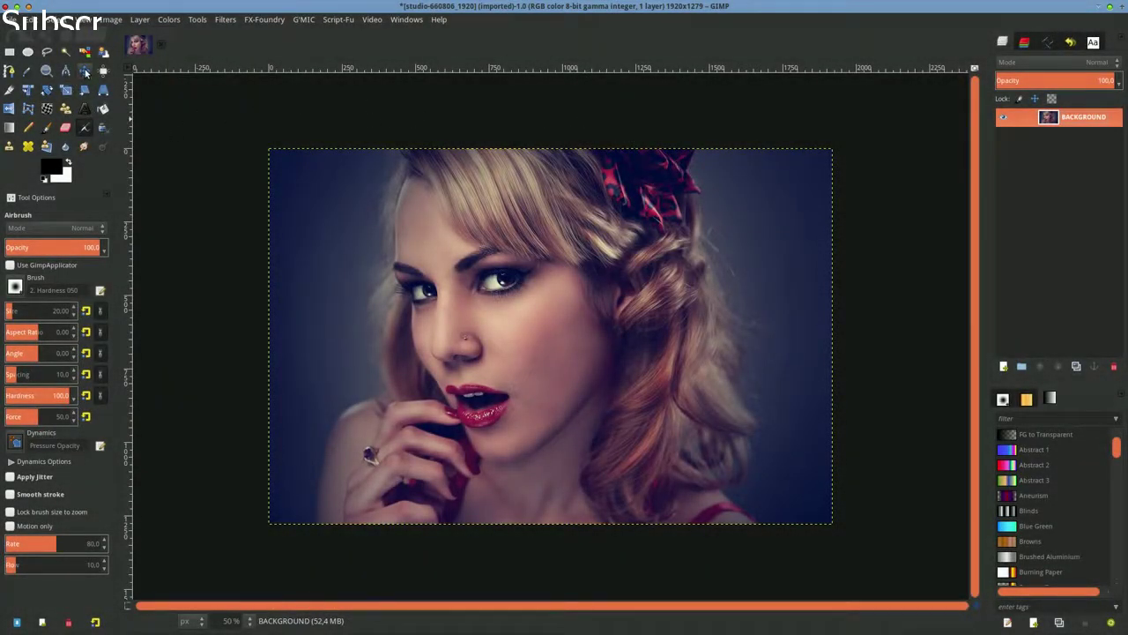
- Select the Move tool and switch GIMP to fullscreen
click(85, 72)
key(F11)
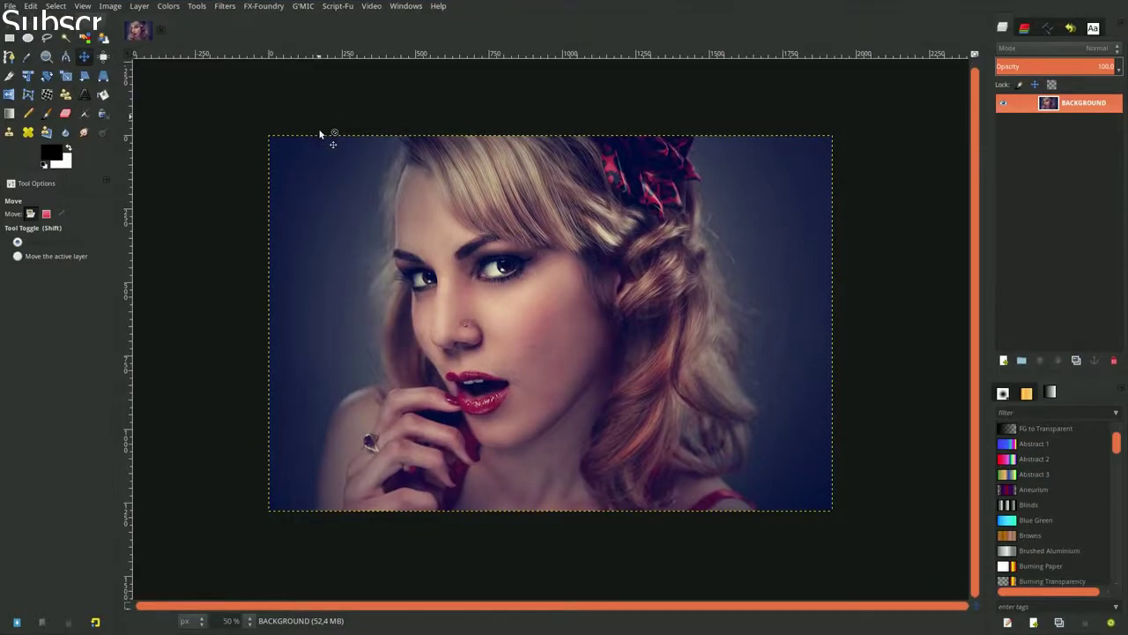
- Convert the image to 32-bit integer (gamma) precision and set the view zoom to 67%
click(118, 9)
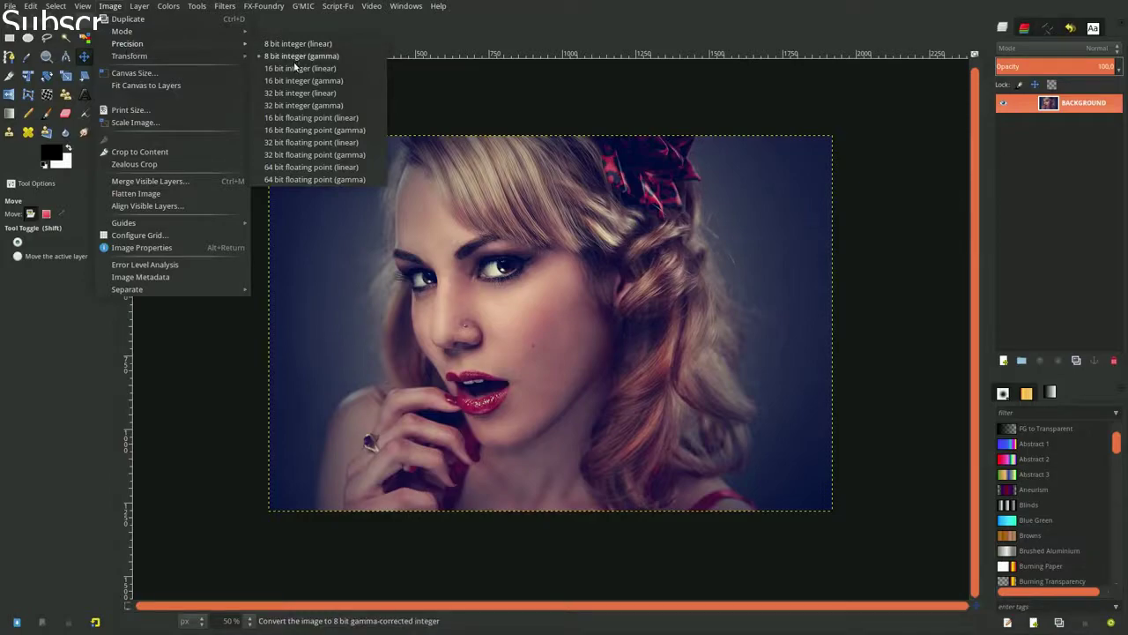
mouse_move(127, 43)
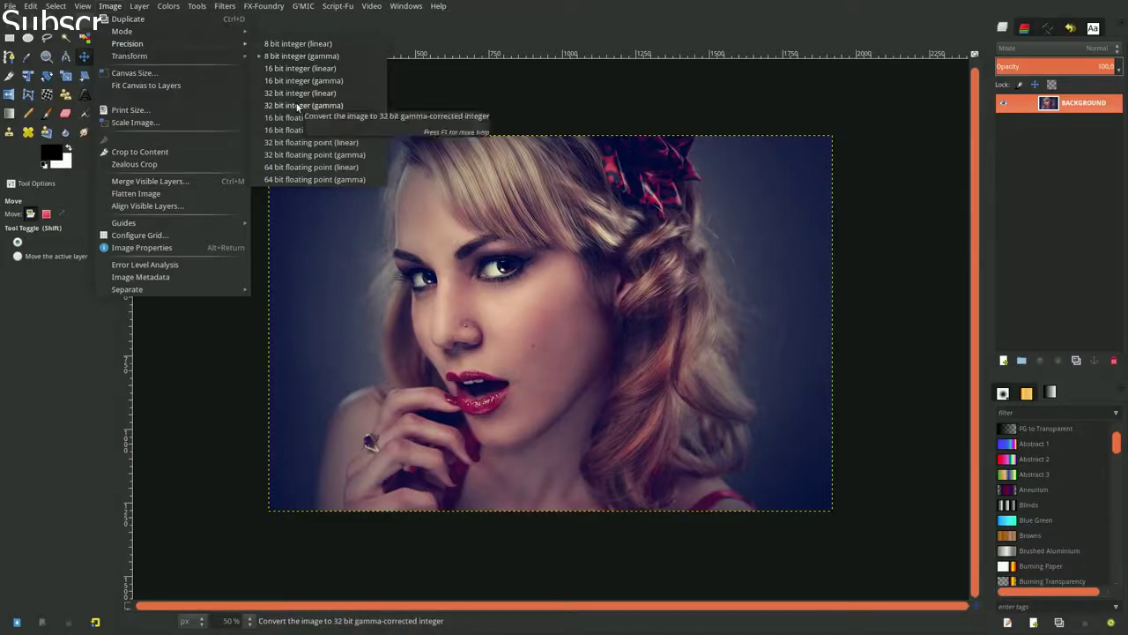
click(297, 104)
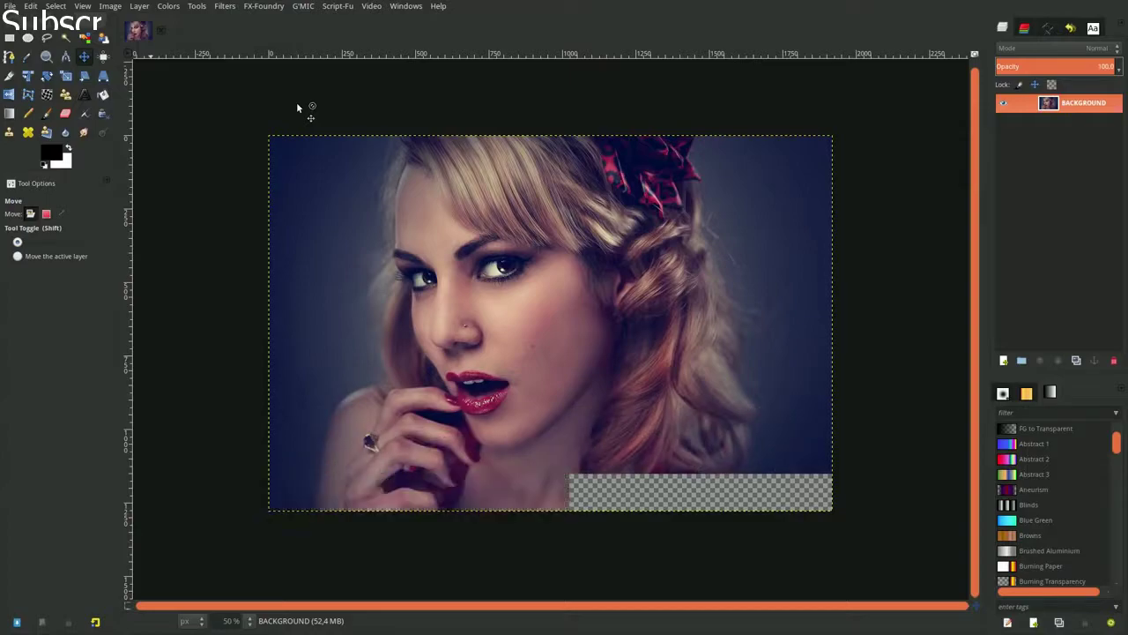
click(228, 620)
text(5)
text(67)
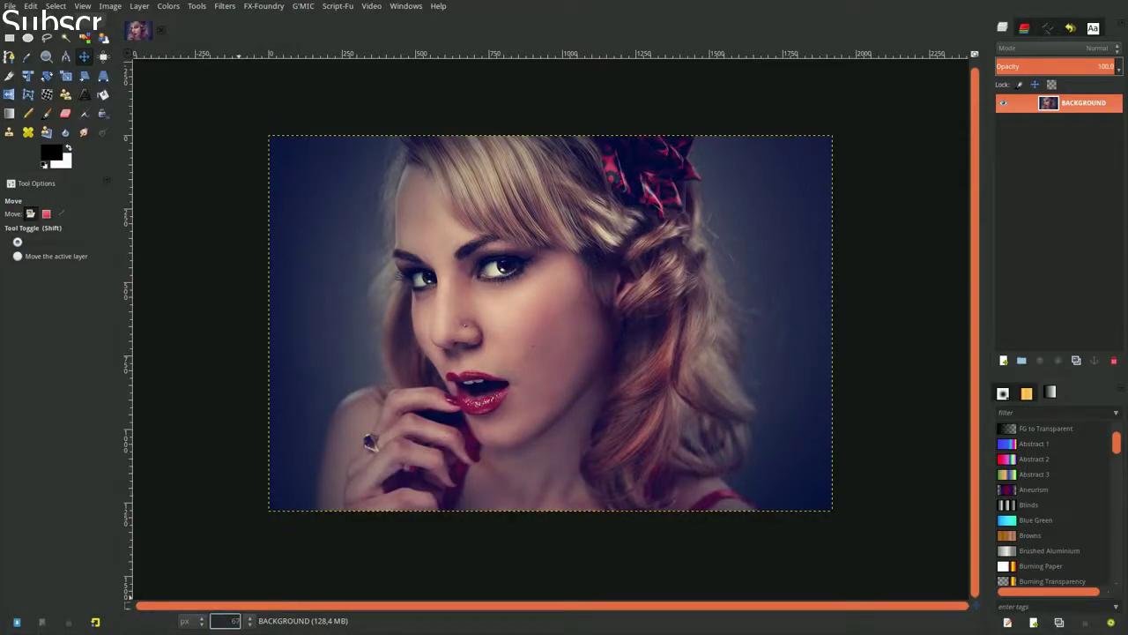
key(Return)
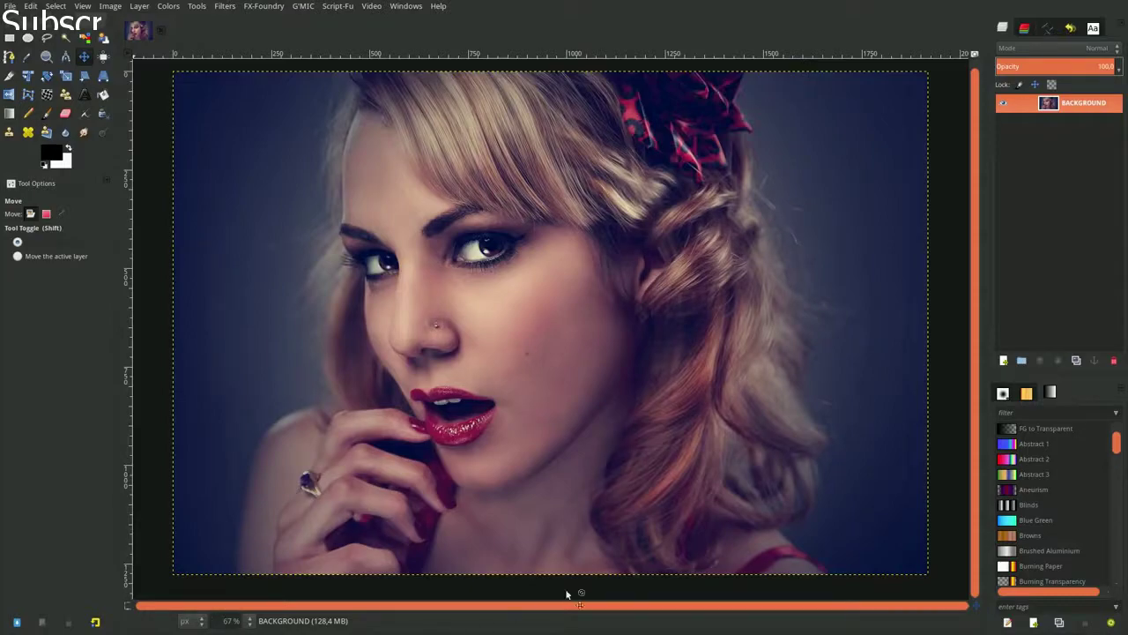
- Make two copies of the background layer
click(1076, 363)
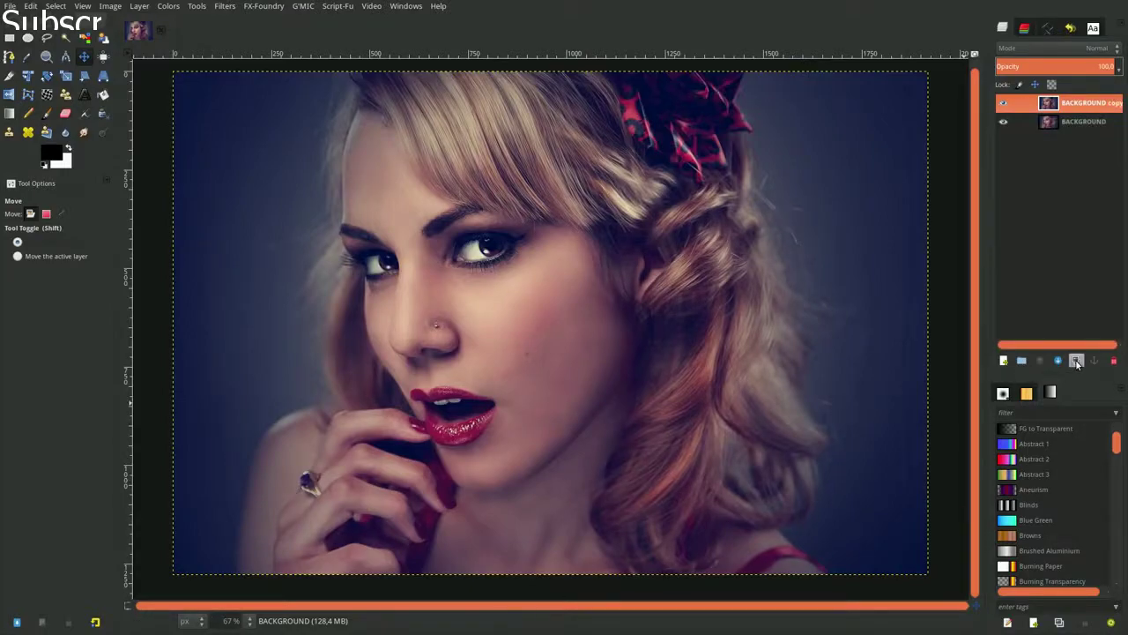
click(1077, 362)
double_click(1092, 124)
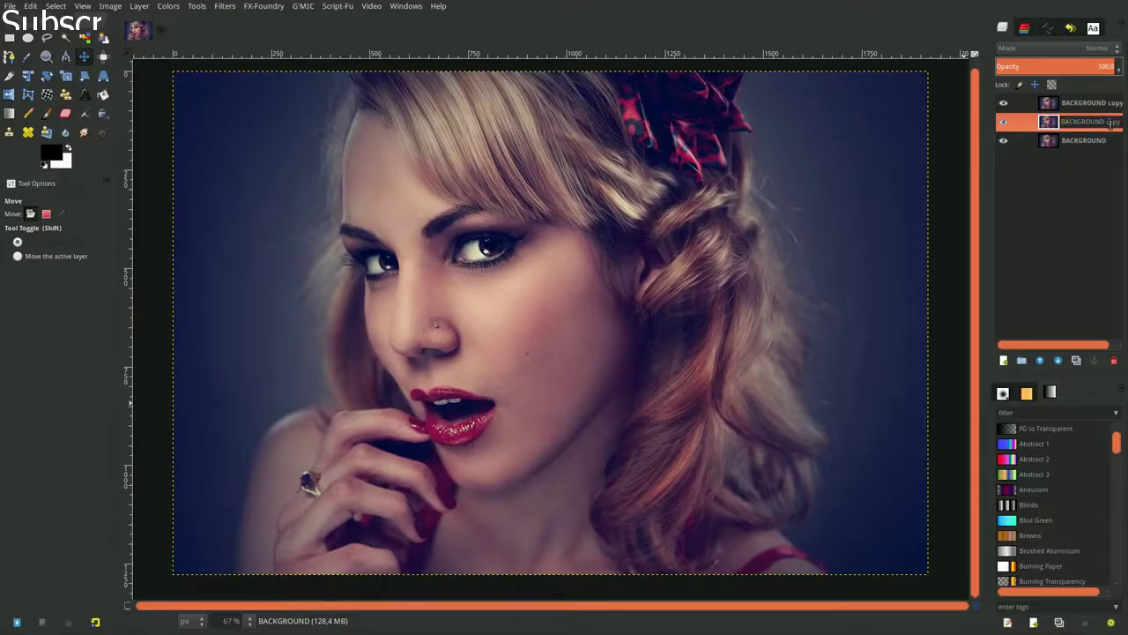
triple_click(1110, 124)
key(Return)
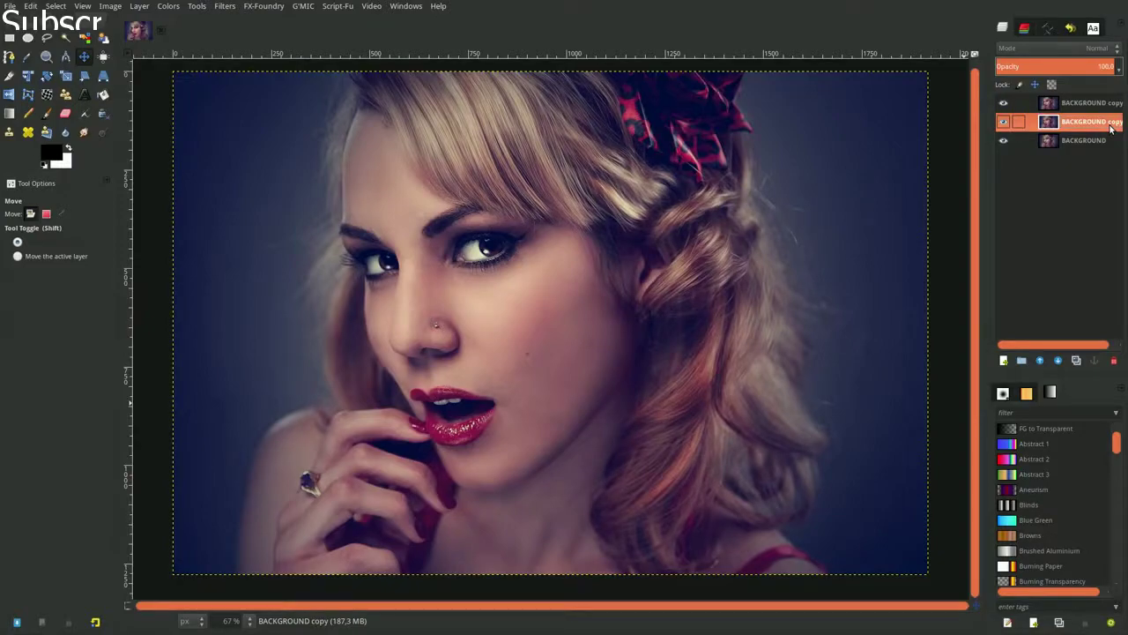
key(w)
- Rename the middle copy to LOW FREQUENCY
double_click(1092, 121)
key(BackSpace)
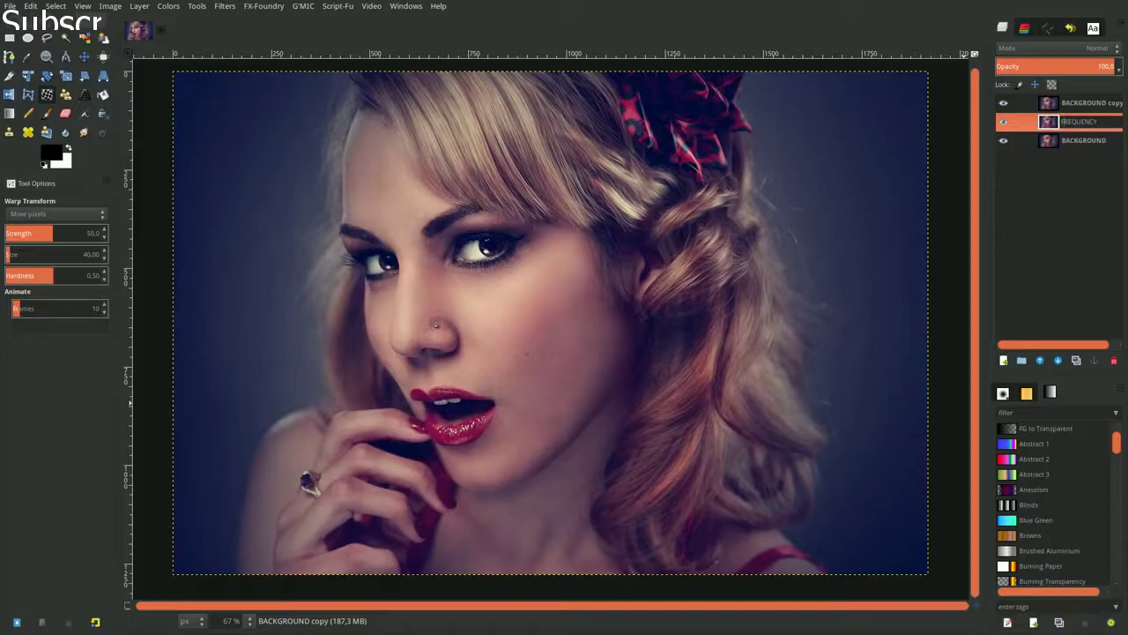
text(LOW)
key(Return)
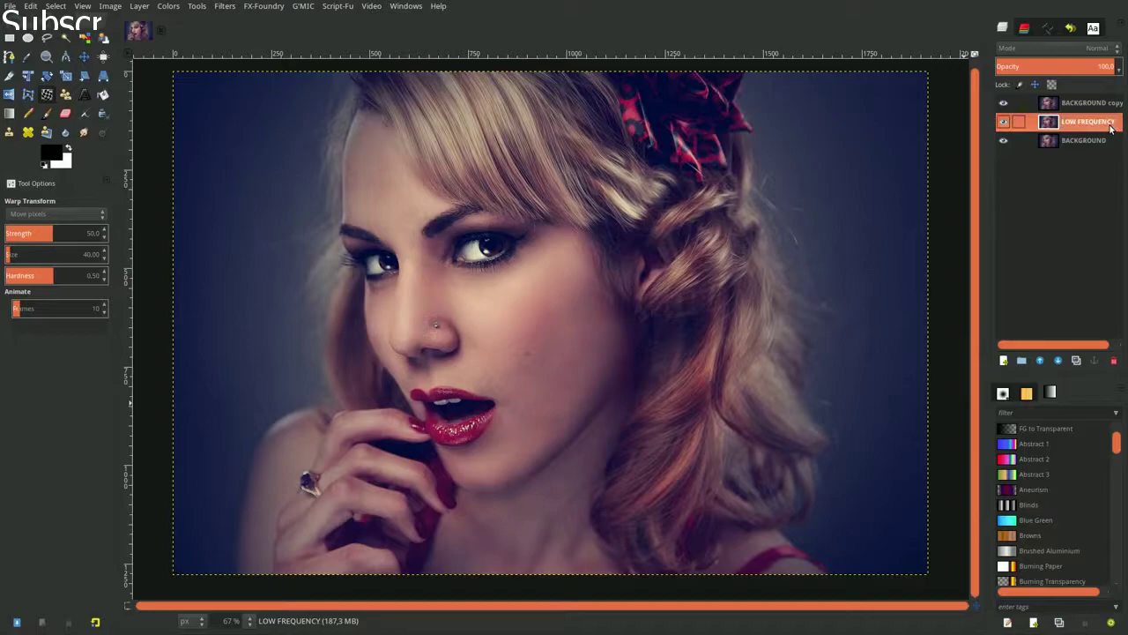
- Rename the top copy to HIGH FREQUENCY, hide it, and select LOW FREQUENCY
double_click(1098, 104)
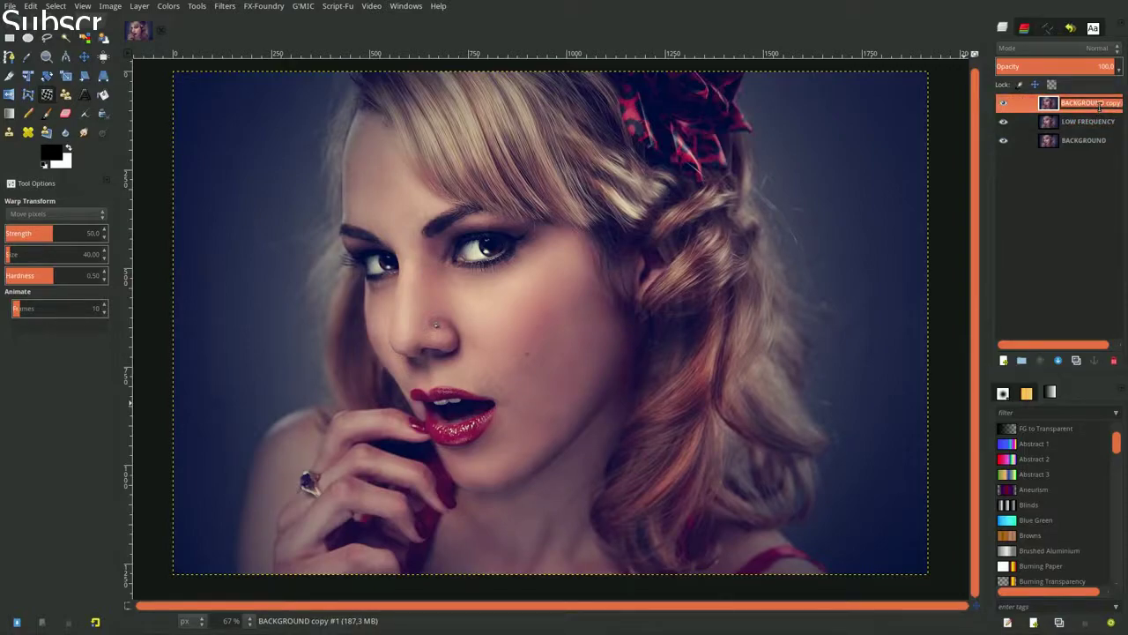
text(HIGH FREQUENCY)
key(Return)
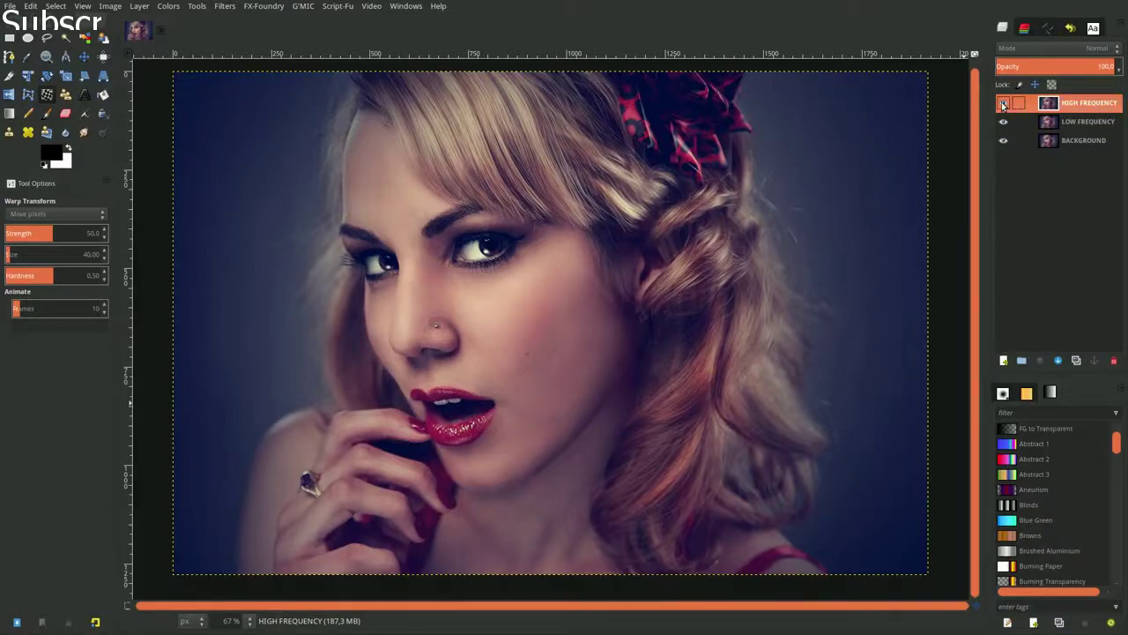
click(1002, 105)
click(1052, 123)
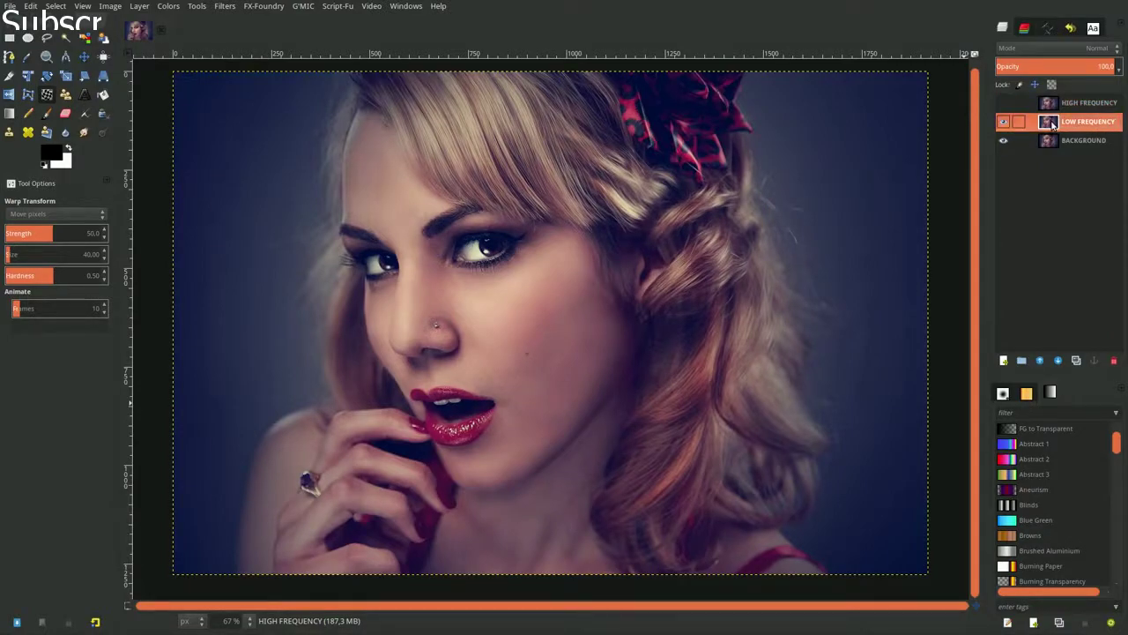
- Blur LOW FREQUENCY with a size-15 Gaussian Blur, then show and select HIGH FREQUENCY
click(228, 8)
mouse_move(264, 60)
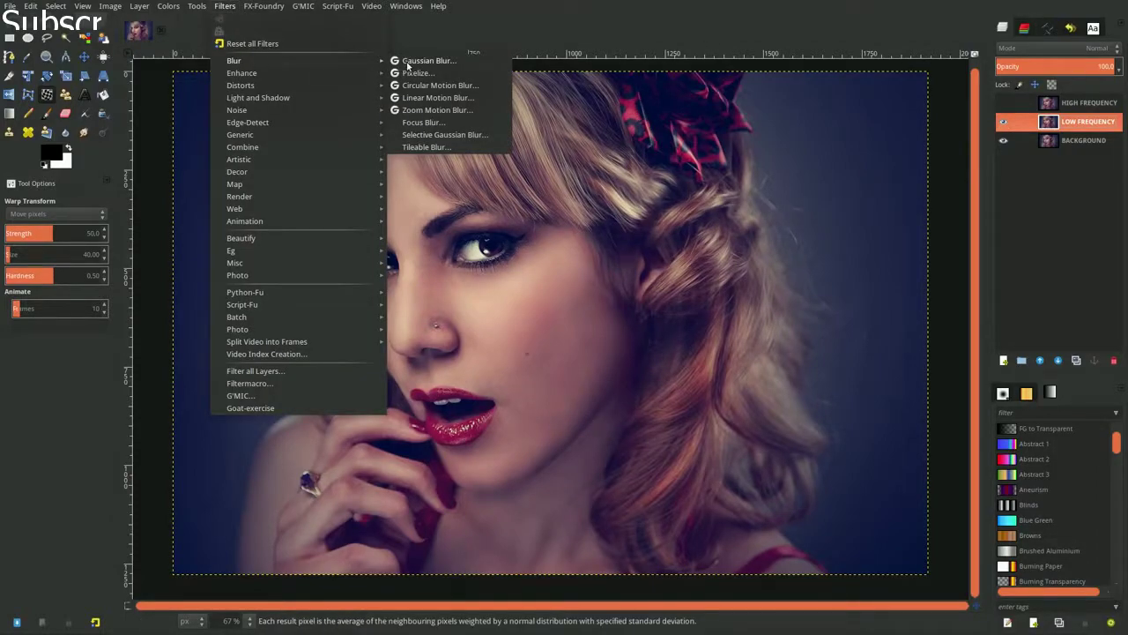
click(407, 64)
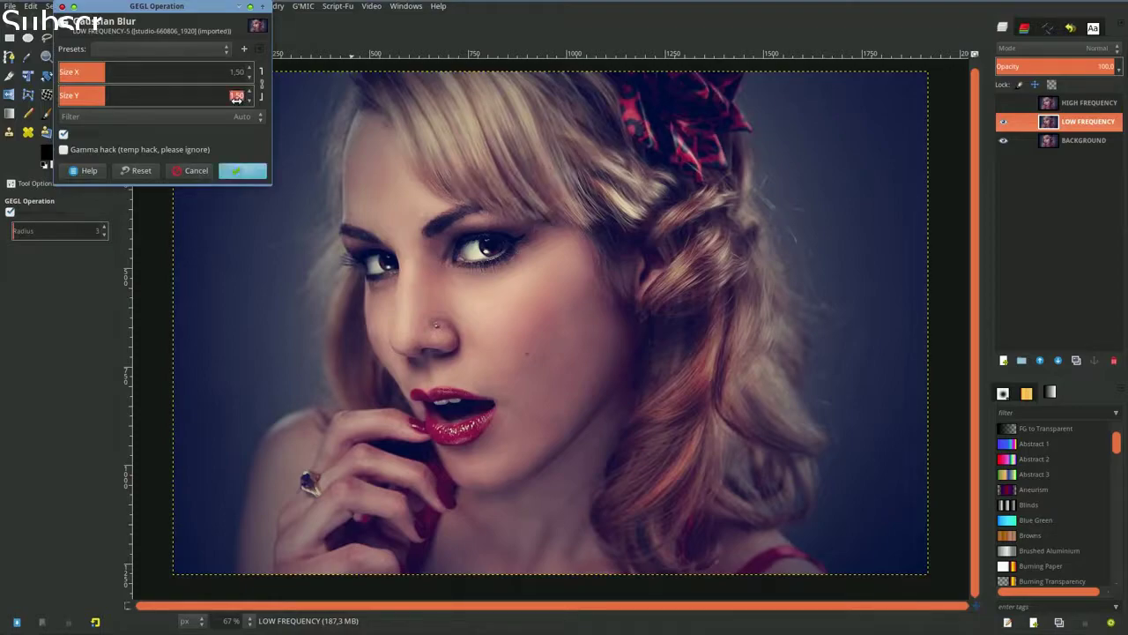
text(15)
key(Tab)
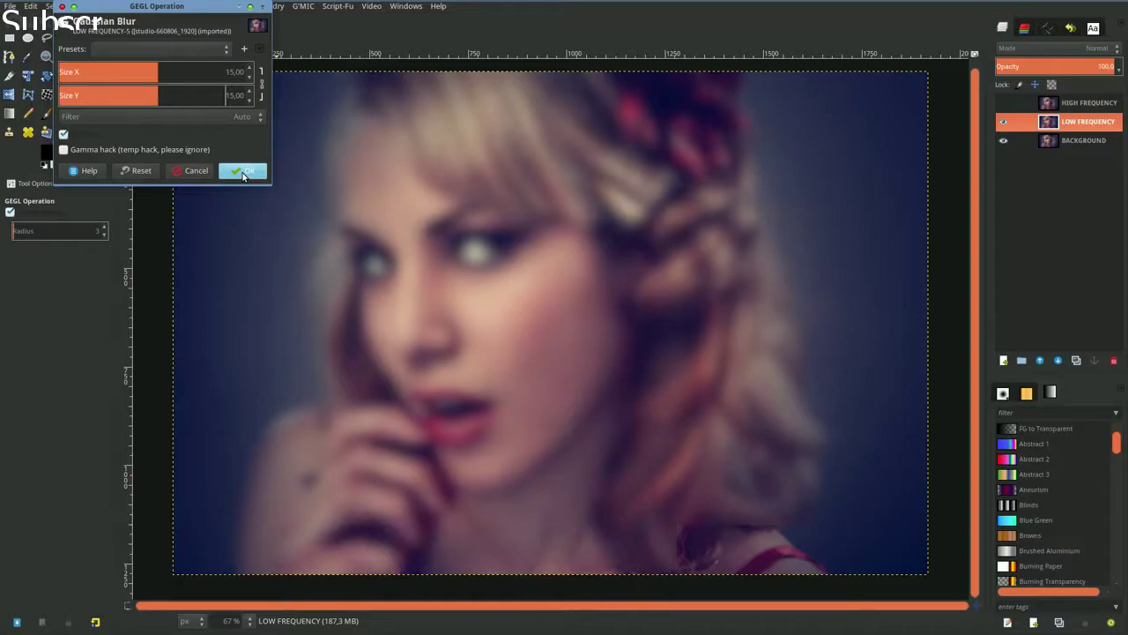
click(243, 172)
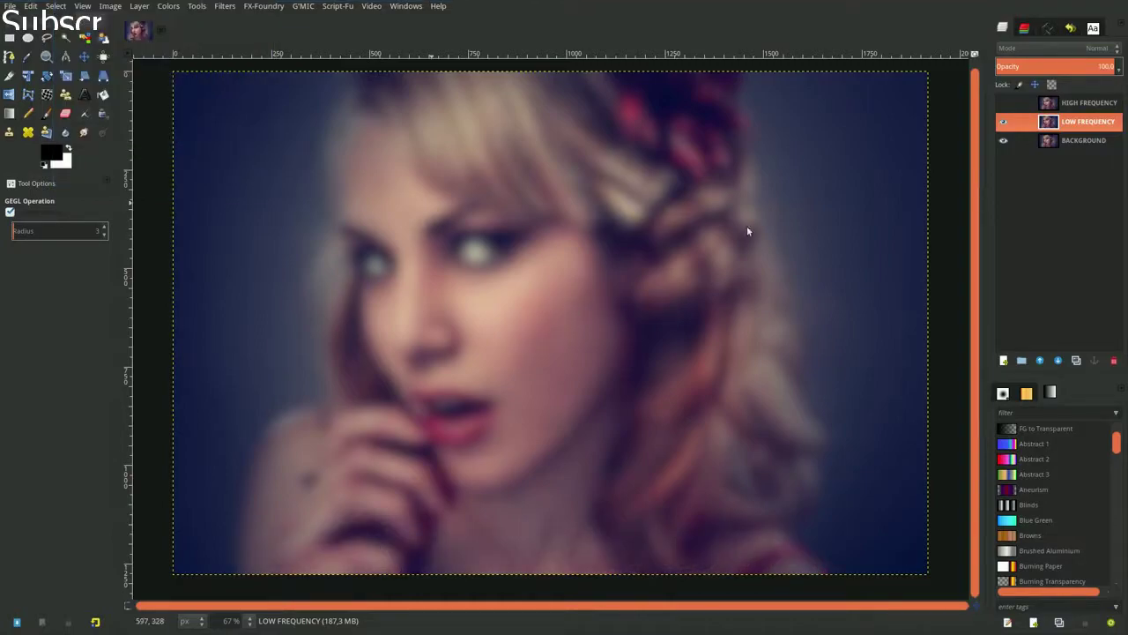
click(1004, 102)
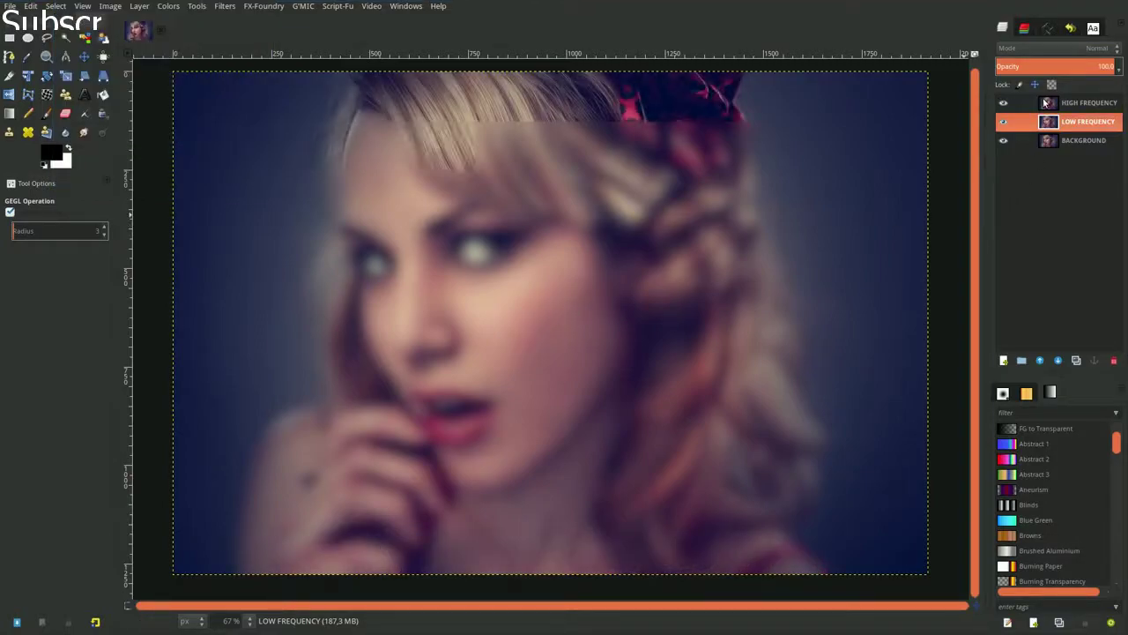
click(1046, 103)
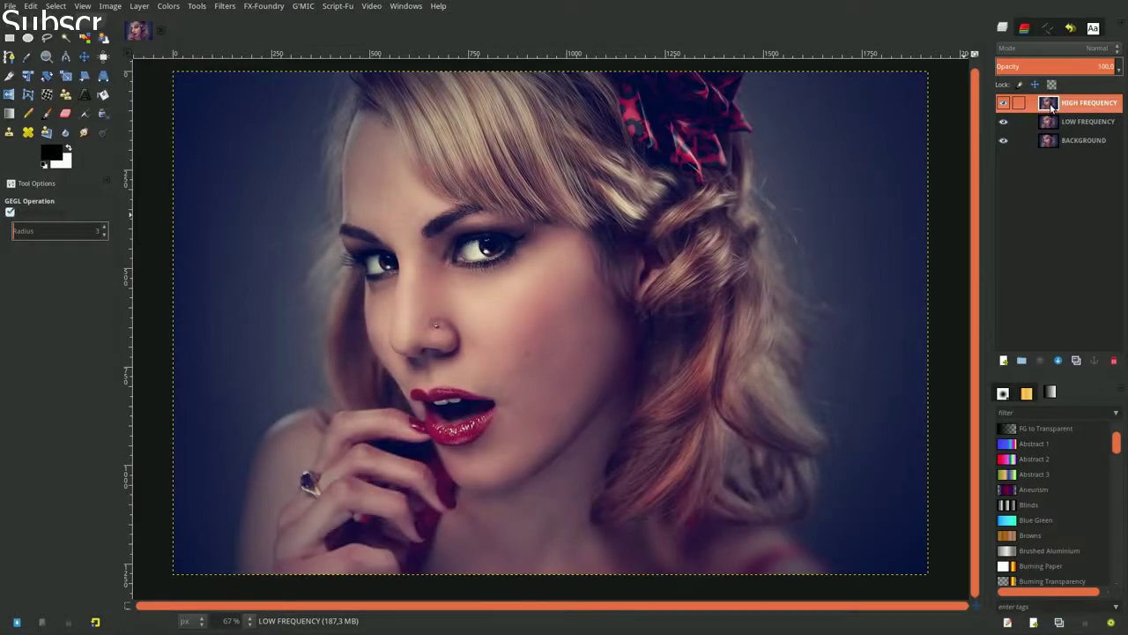
- Set HIGH FREQUENCY to Grain extract mode and create a new layer from visible
click(1068, 51)
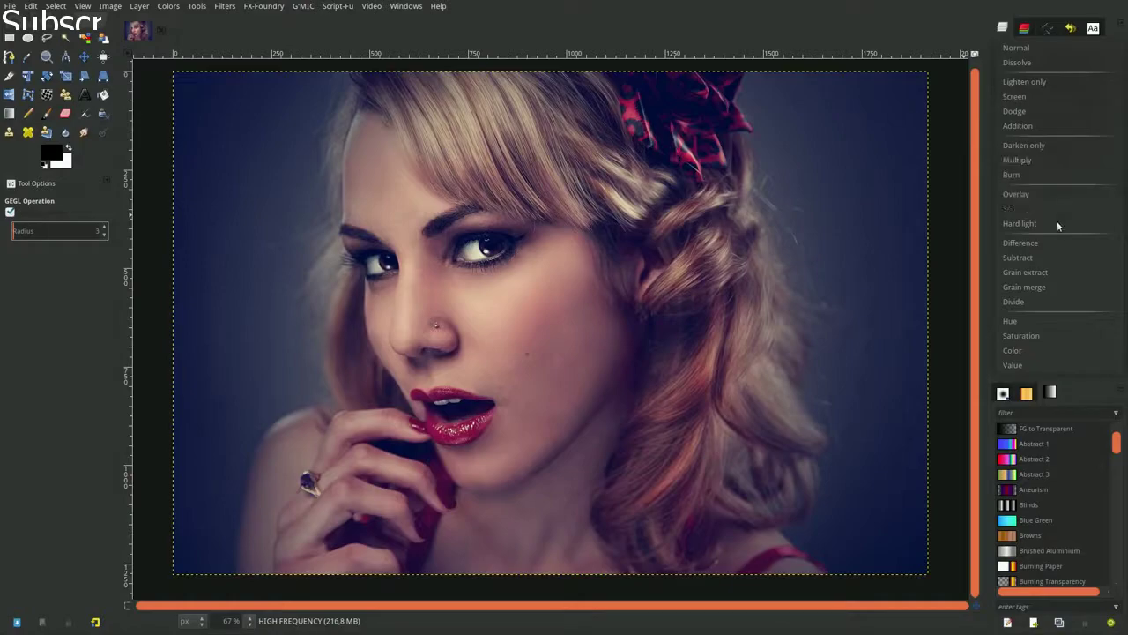
click(1057, 272)
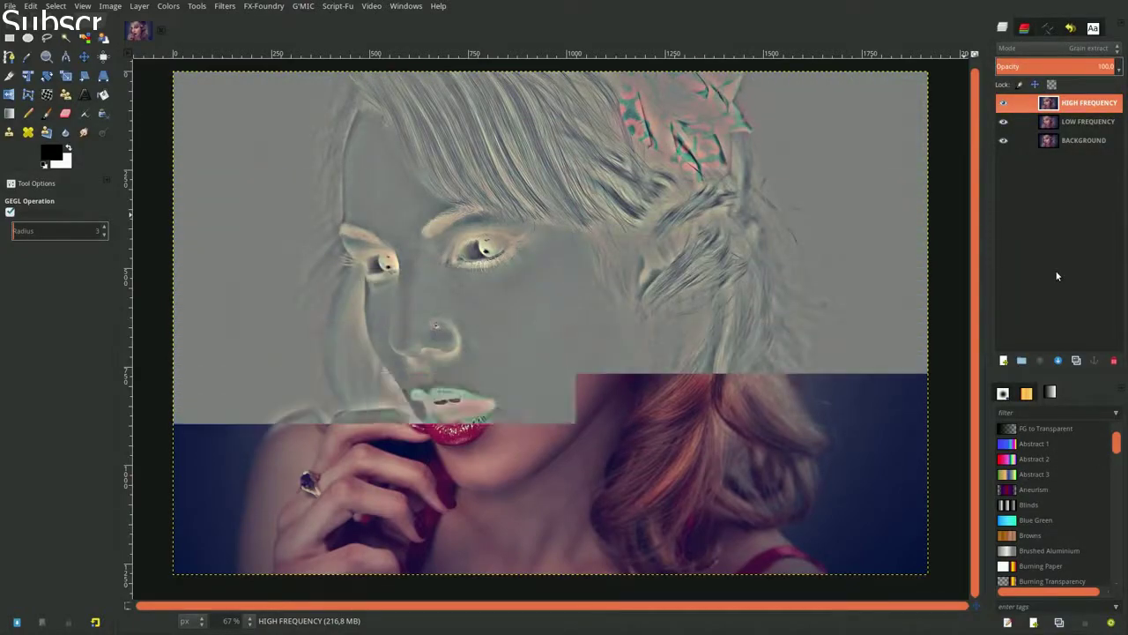
right_click(1043, 120)
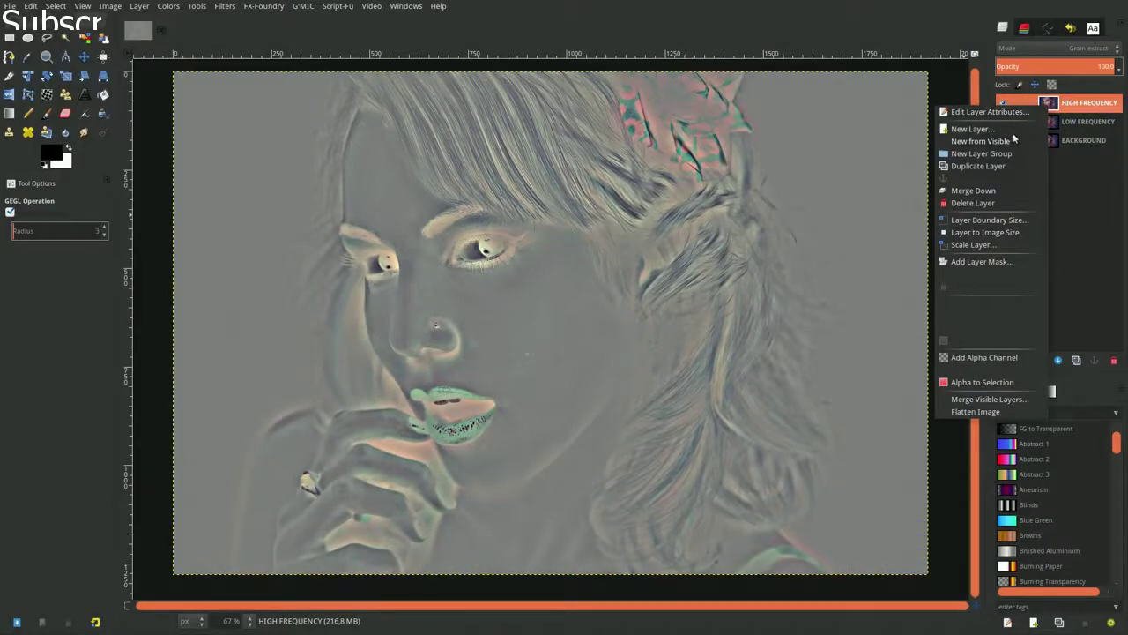
click(978, 142)
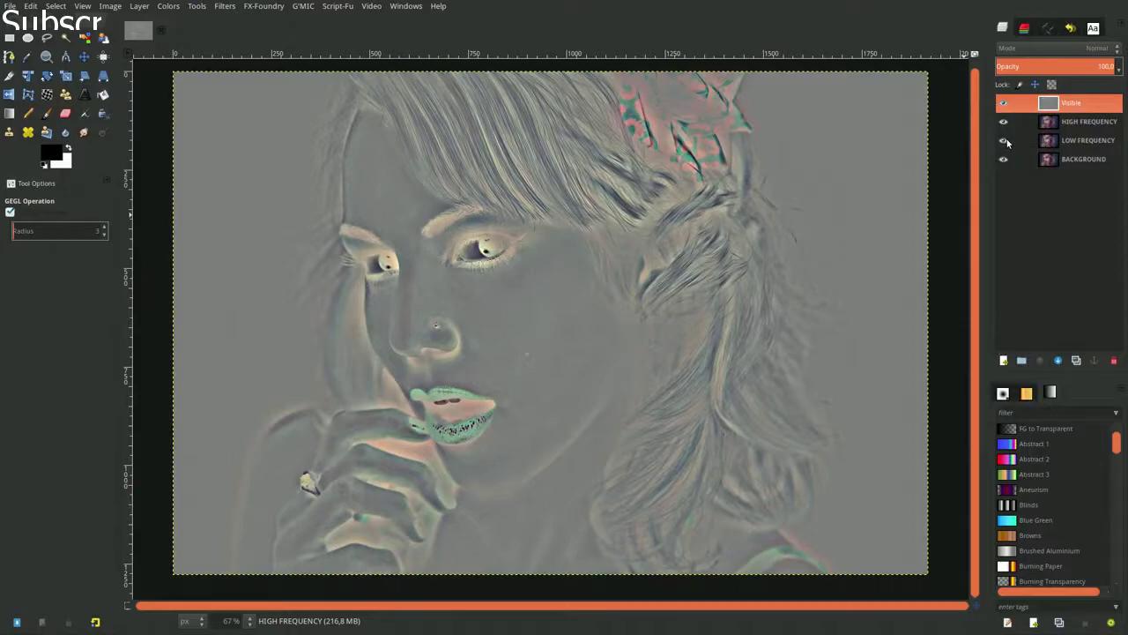
- Set the new texture layer's blend mode to Grain extract
right_click(1049, 105)
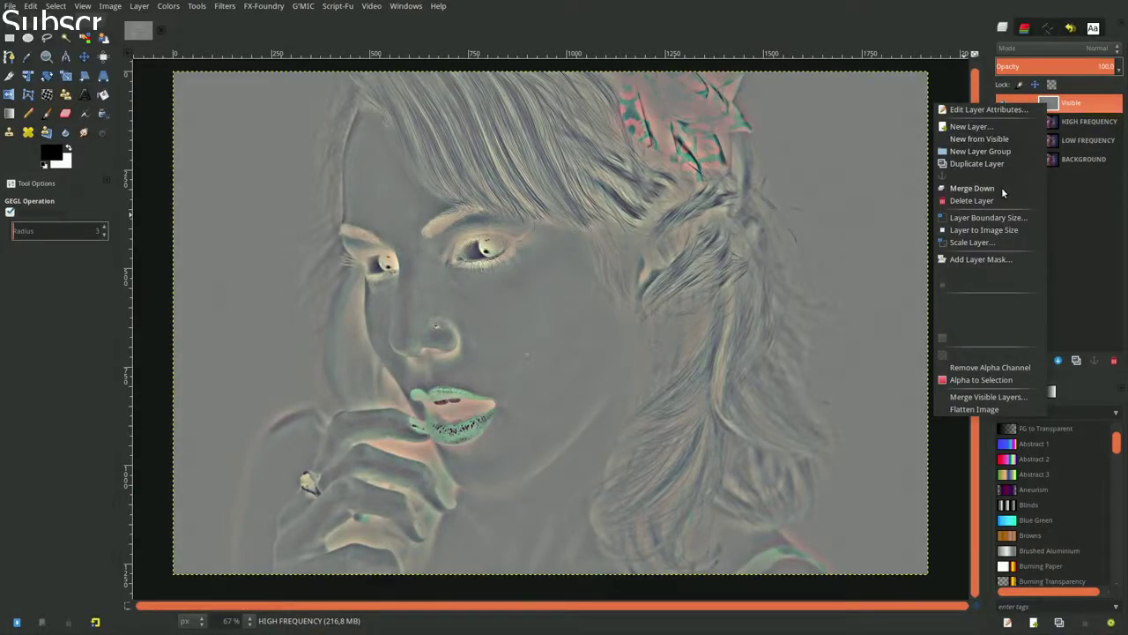
key(Escape)
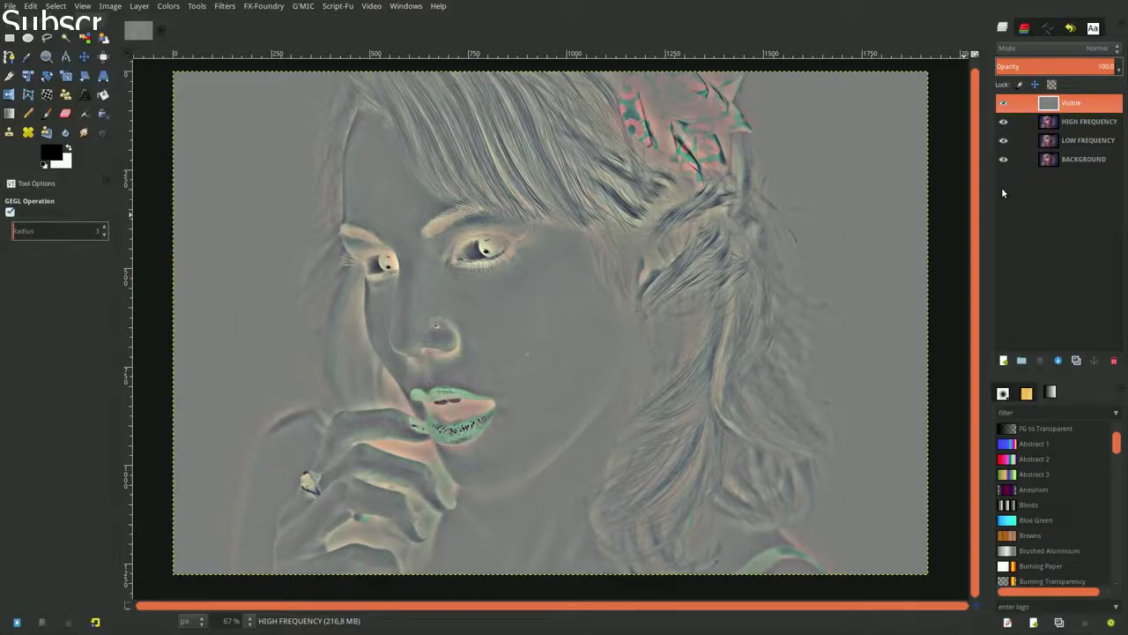
click(1063, 50)
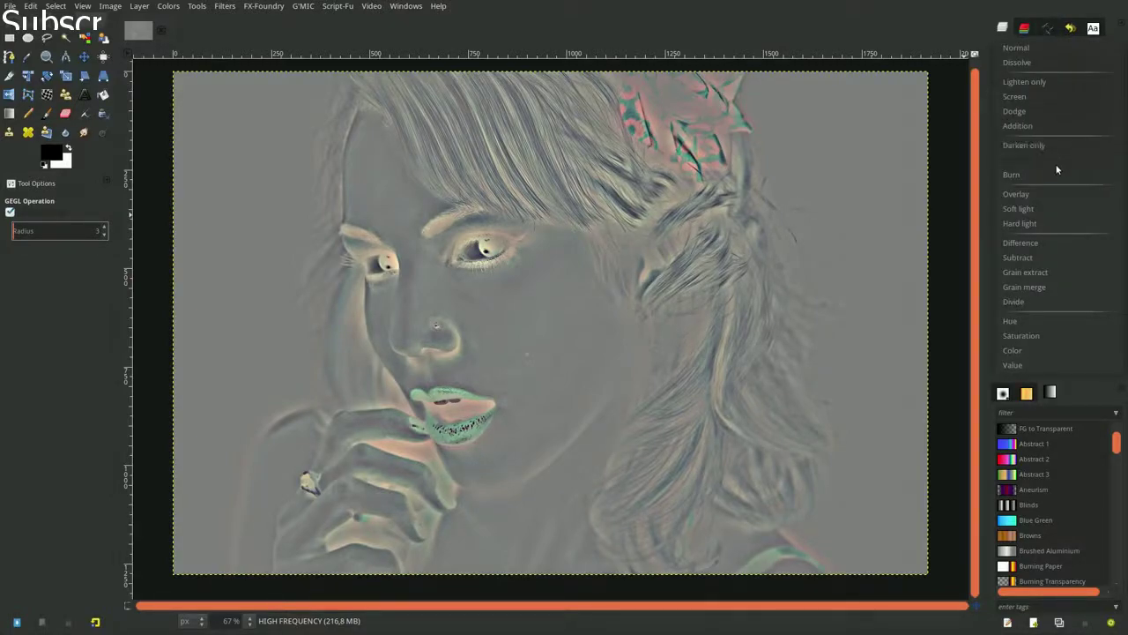
click(1058, 278)
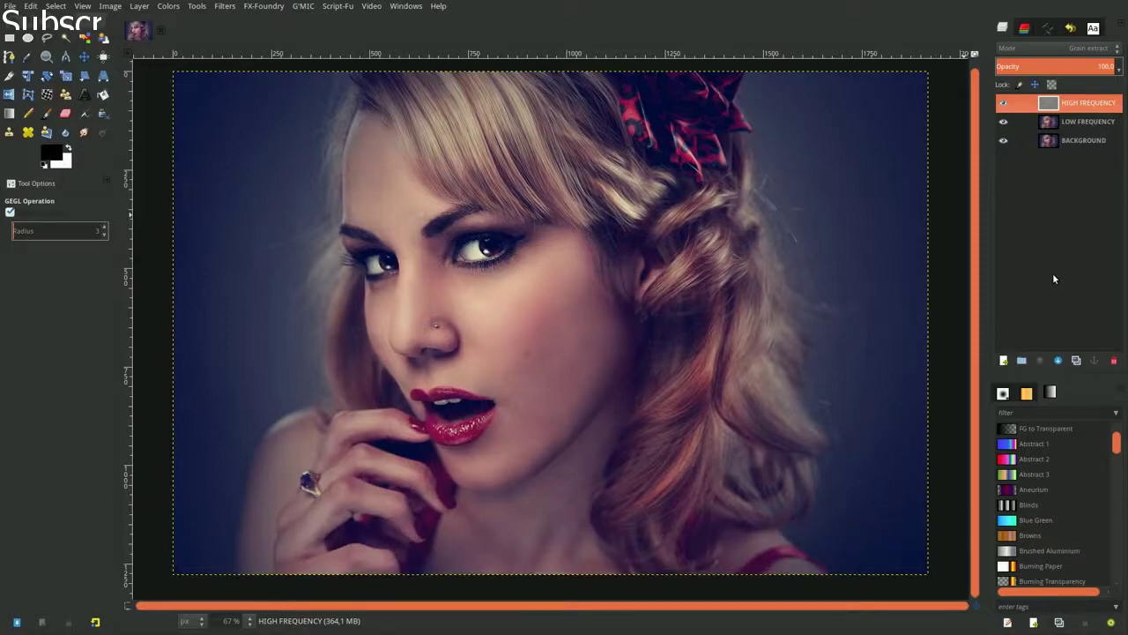
- Select the Eraser with hardness 45.9, opacity 50 and size about 128
click(65, 115)
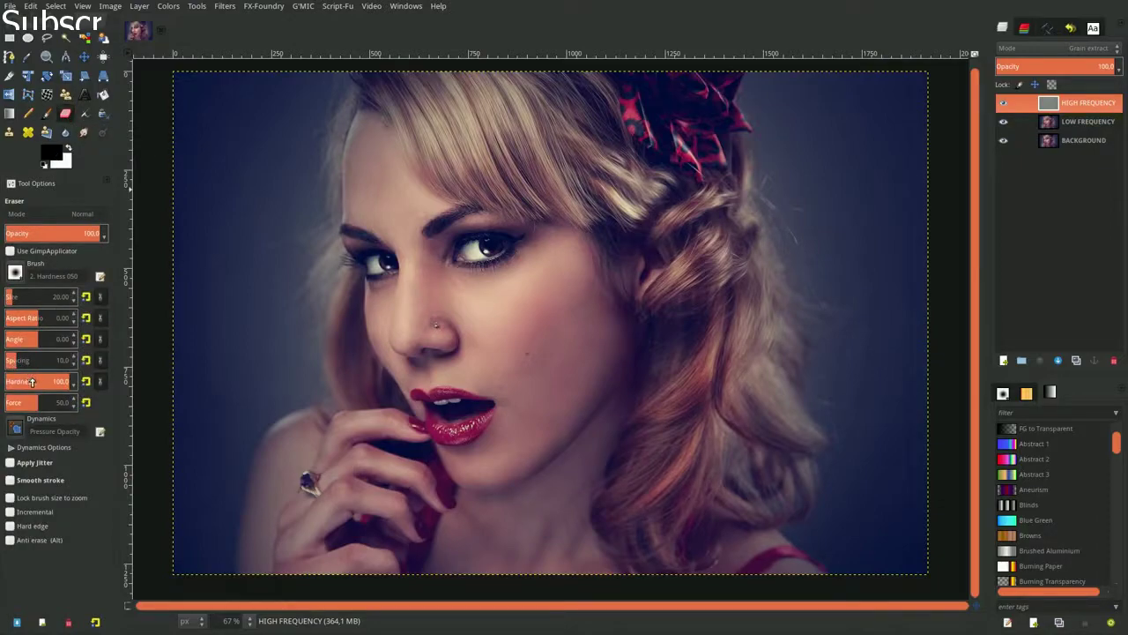
click(37, 381)
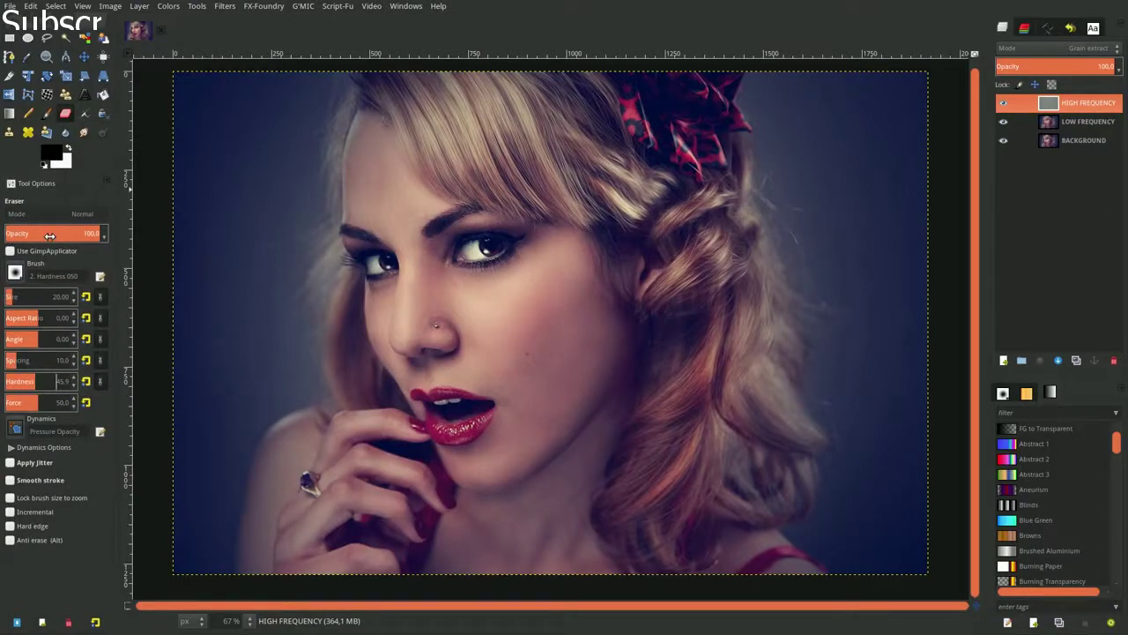
click(53, 234)
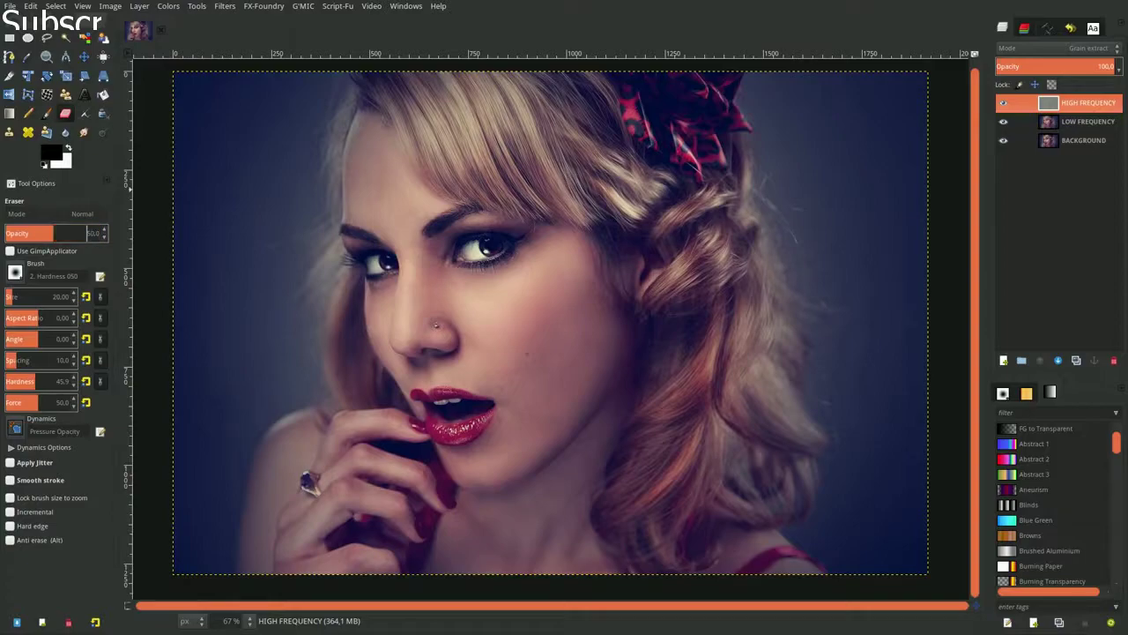
drag(24, 298, 99, 287)
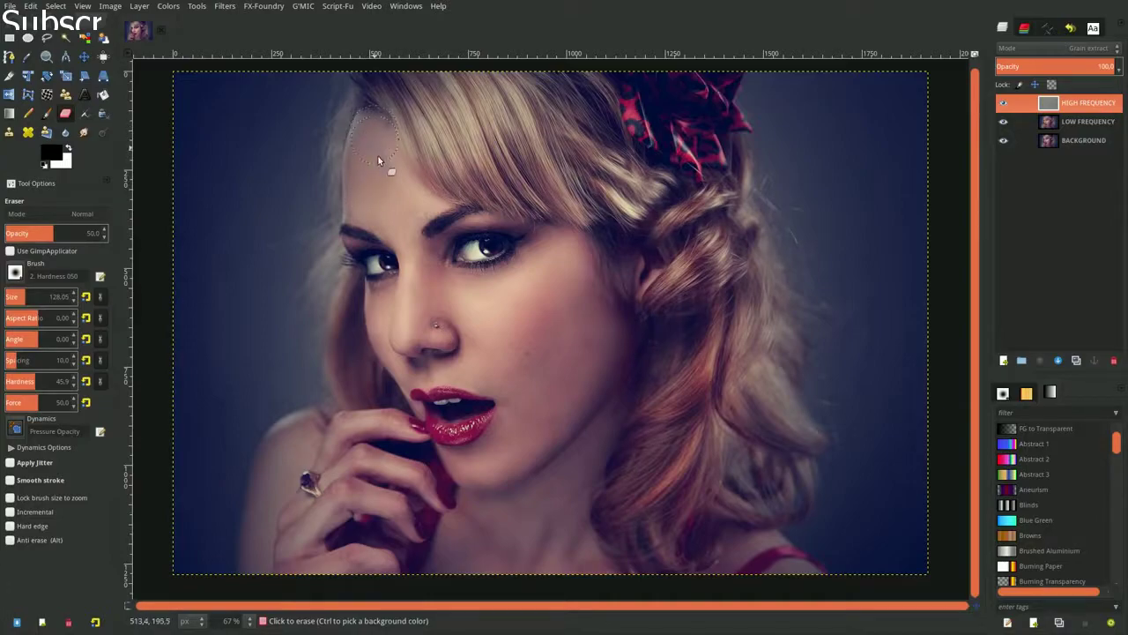
- Adjust the eraser size with bracket keys and the Size slider to about 109
key(bracketleft)
key(bracketleft)
key(bracketleft)
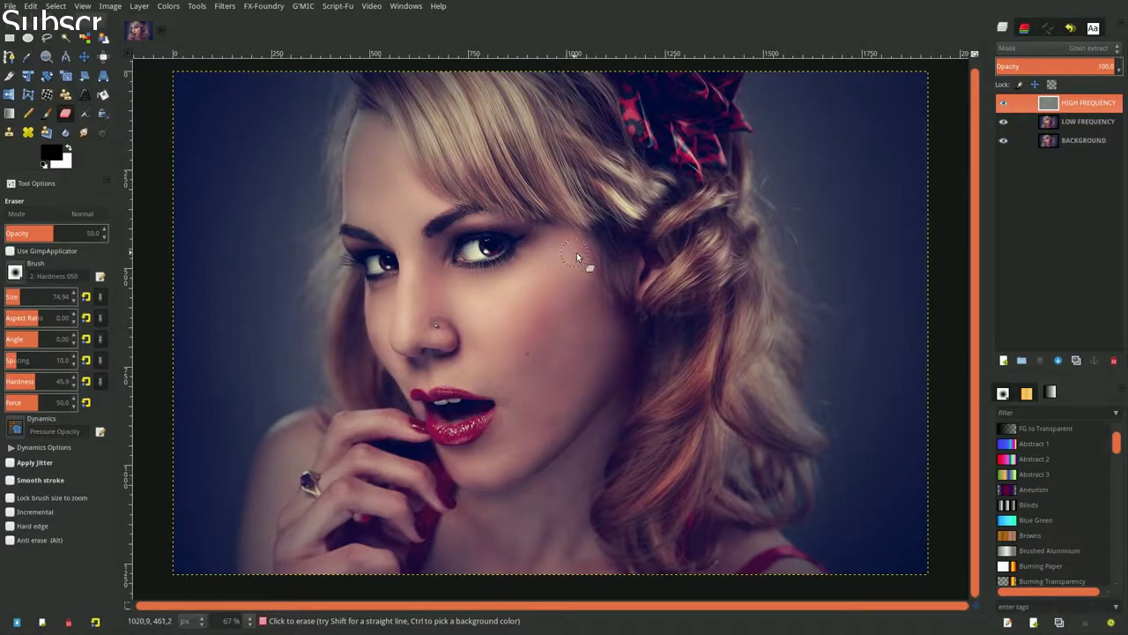
drag(35, 297, 51, 297)
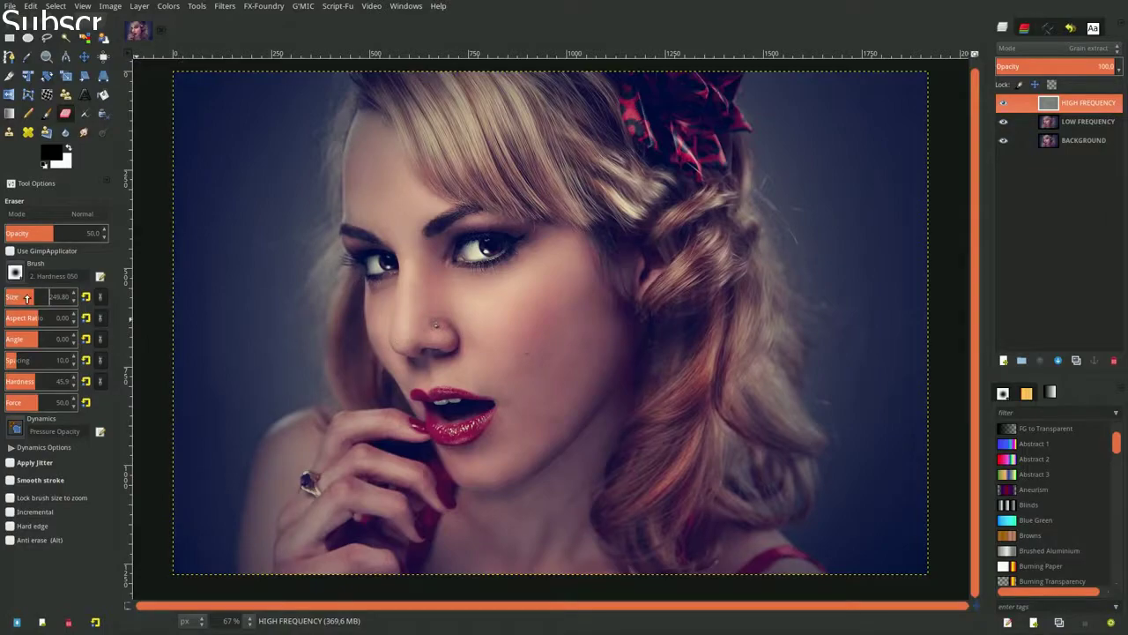
drag(20, 297, 14, 297)
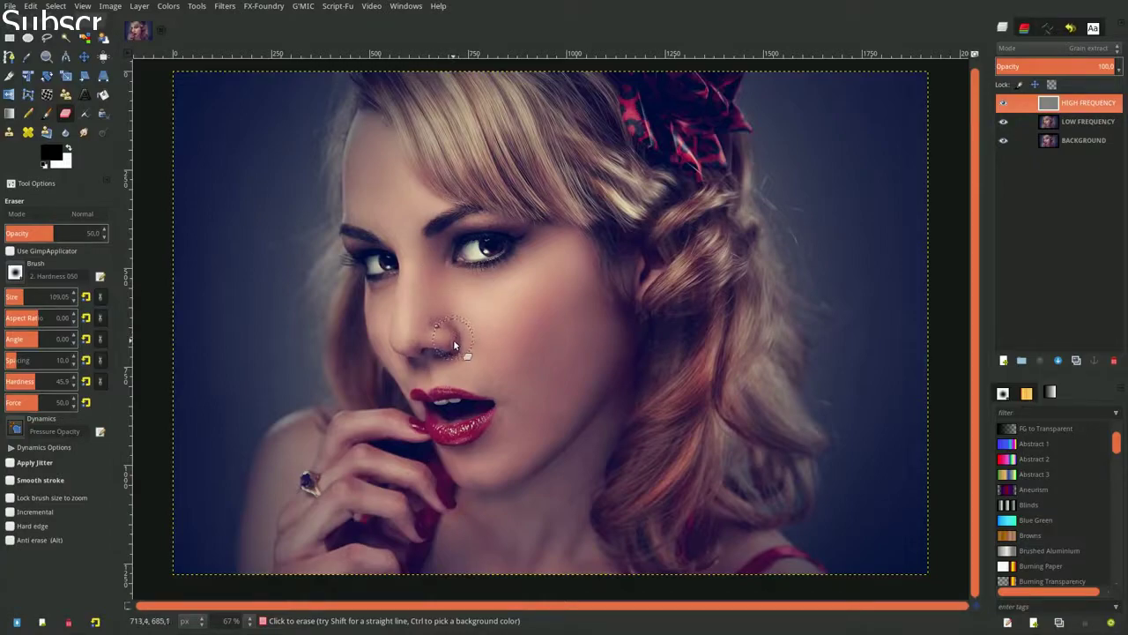
- Erase HIGH FREQUENCY detail at the nose ring and upper lip, then resize the brush to about 91
key(bracketleft)
key(bracketleft)
key(bracketleft)
drag(449, 360, 431, 356)
click(420, 377)
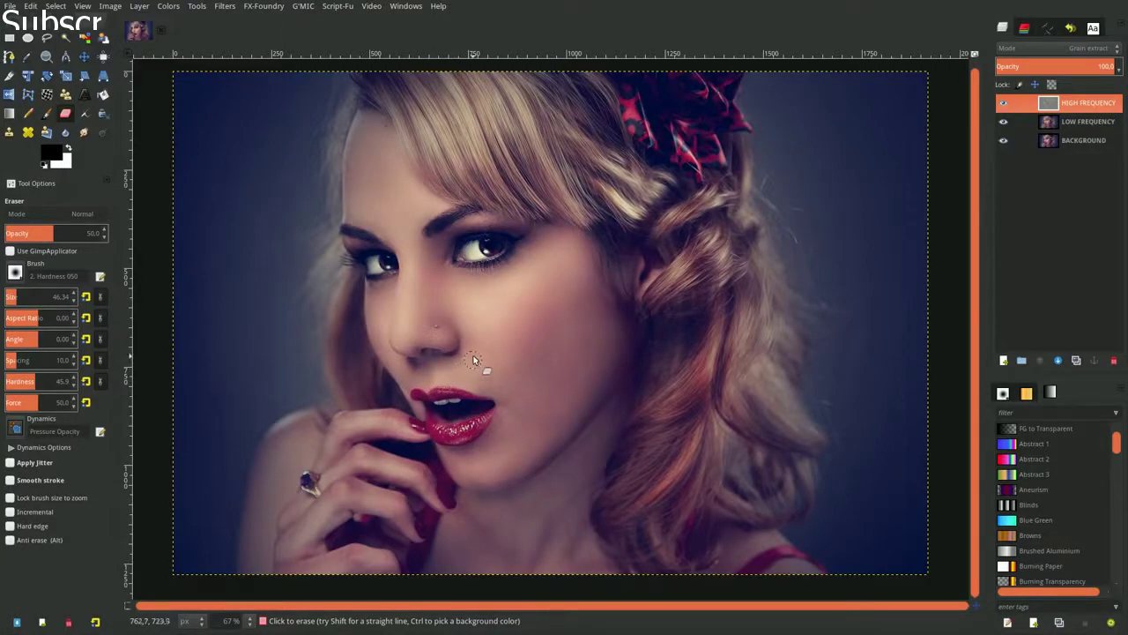
click(468, 380)
click(19, 296)
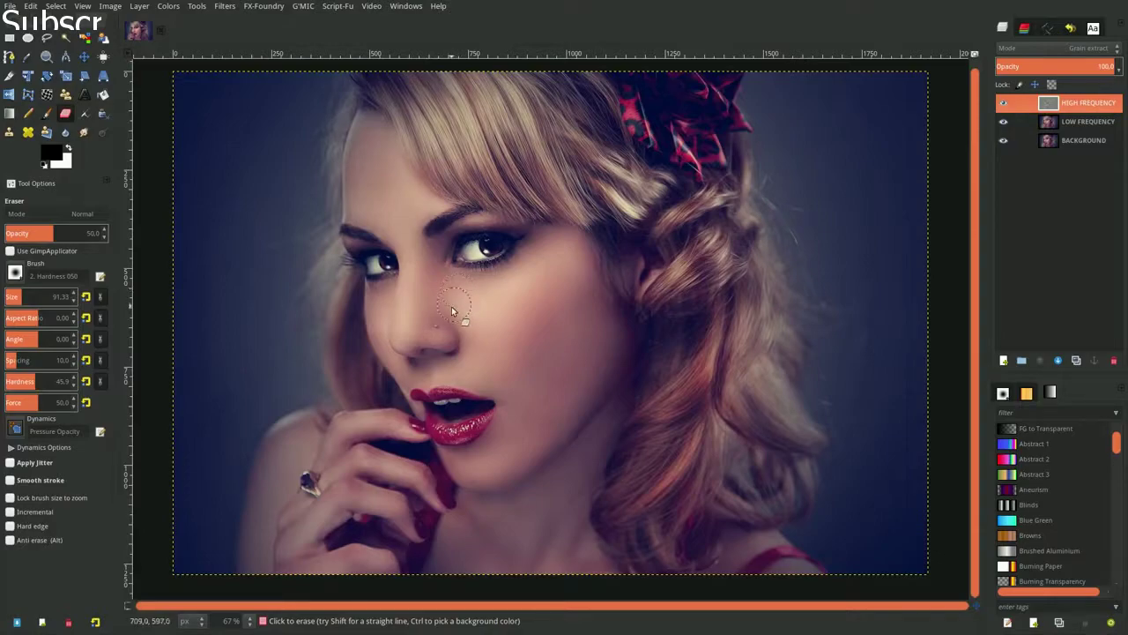
- Remove the separate HIGH FREQUENCY layer with Ctrl+Z and toggle LOW FREQUENCY's visibility to compare
right_click(1053, 104)
key(Escape)
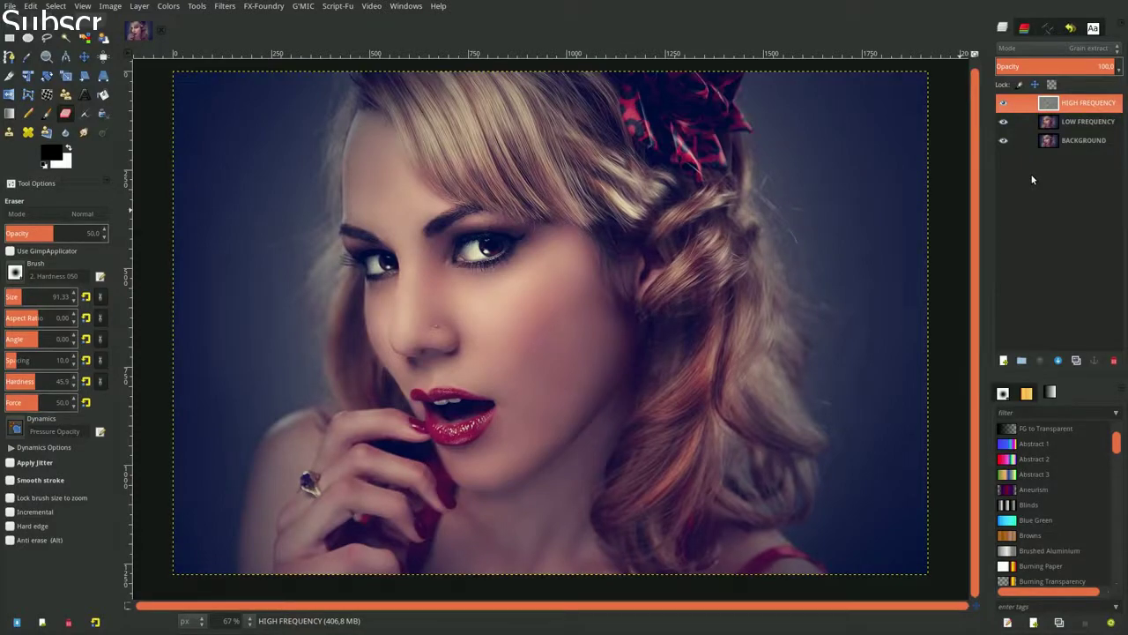
key(ctrl+z)
click(1004, 104)
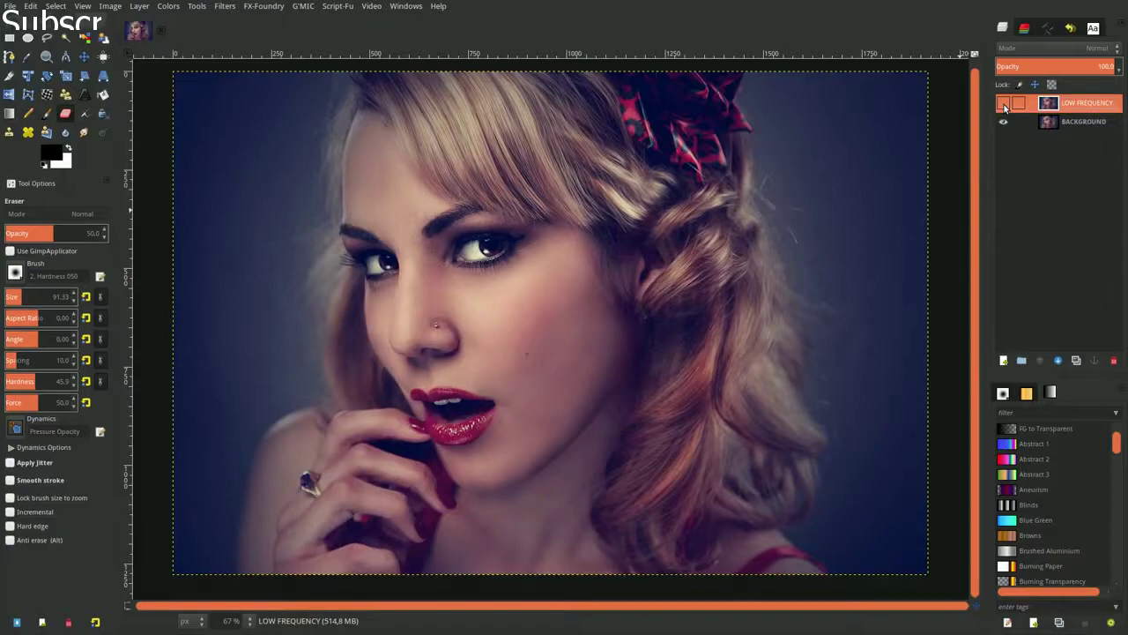
click(1004, 104)
click(1004, 104)
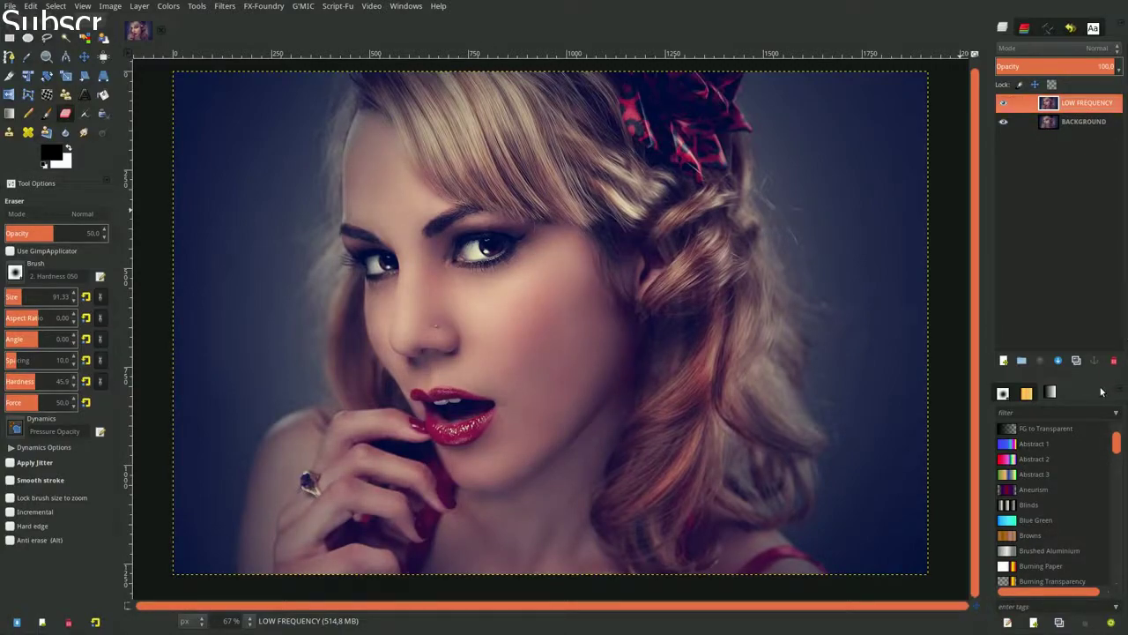
- Duplicate LOW FREQUENCY and set the copy to Overlay mode
click(1076, 360)
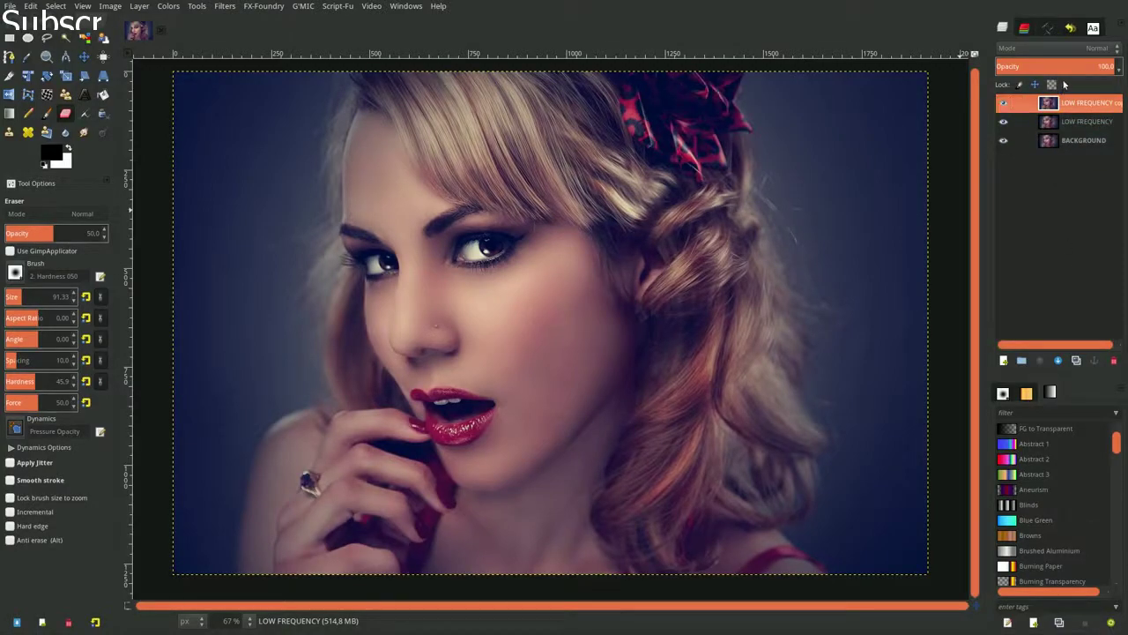
click(1071, 50)
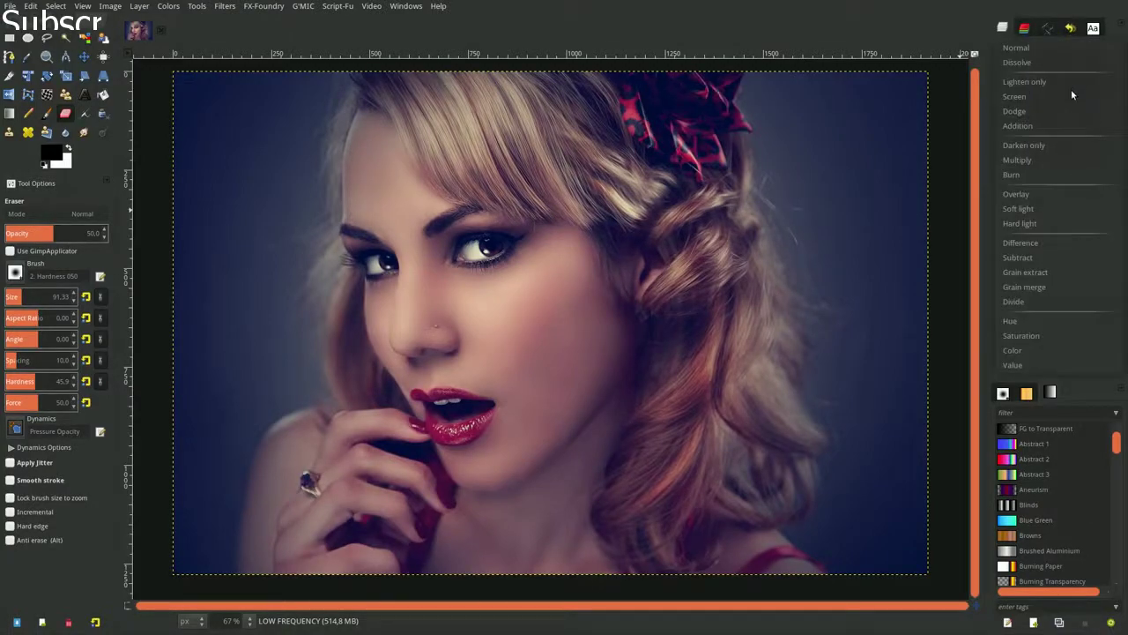
click(1058, 194)
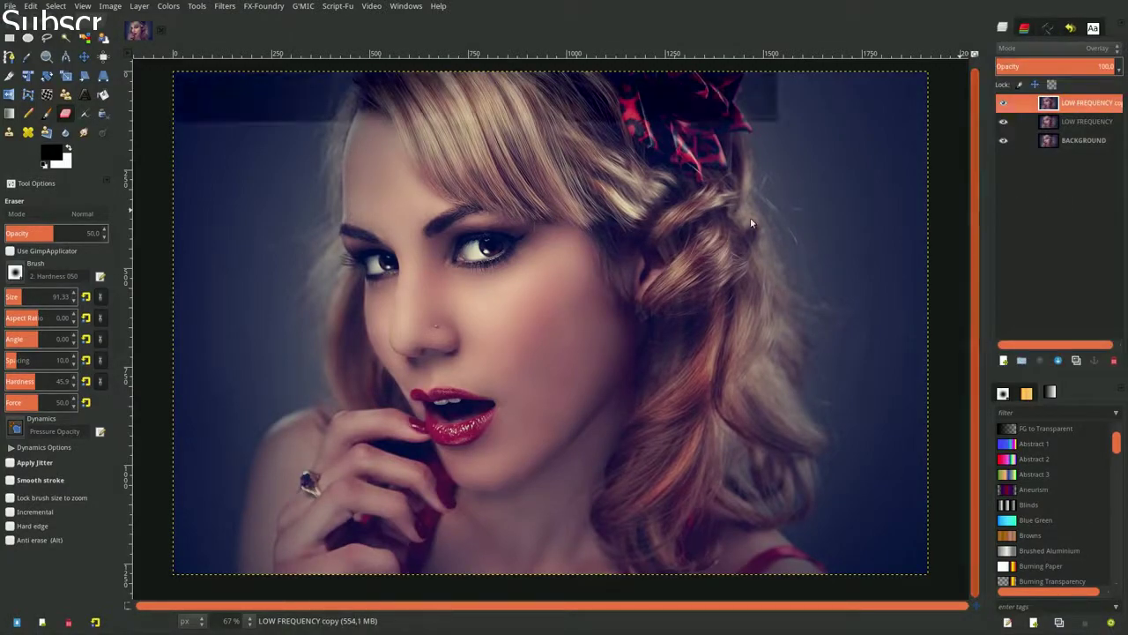
- Apply the GEGL High Pass Filter (Std. Dev. 8.0, Gamma hack on) to the copy
click(196, 6)
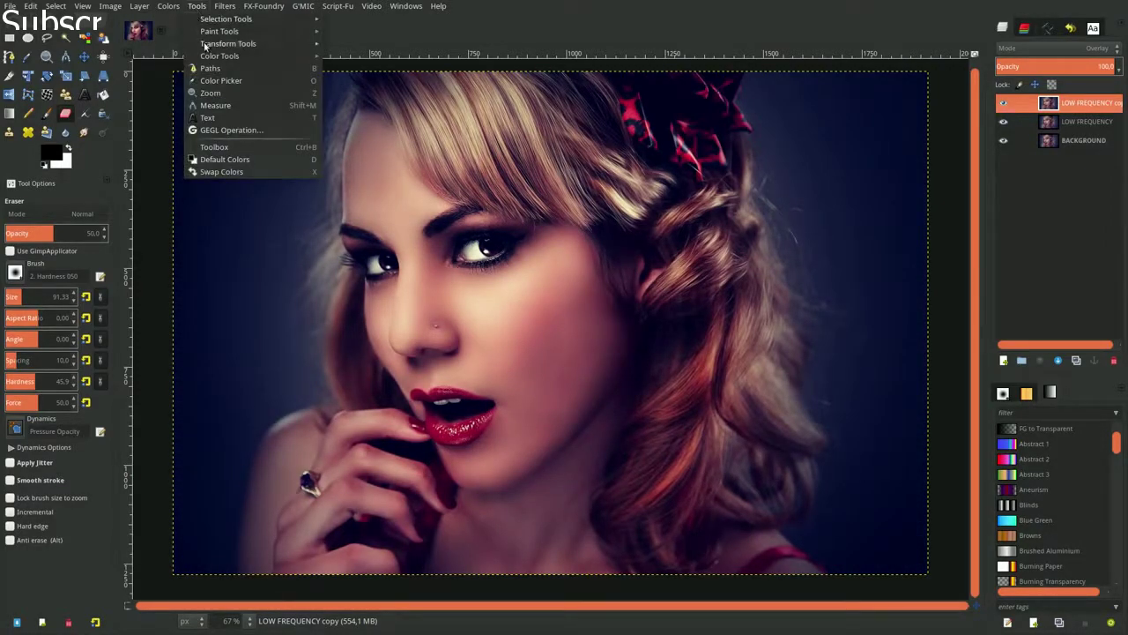
click(215, 130)
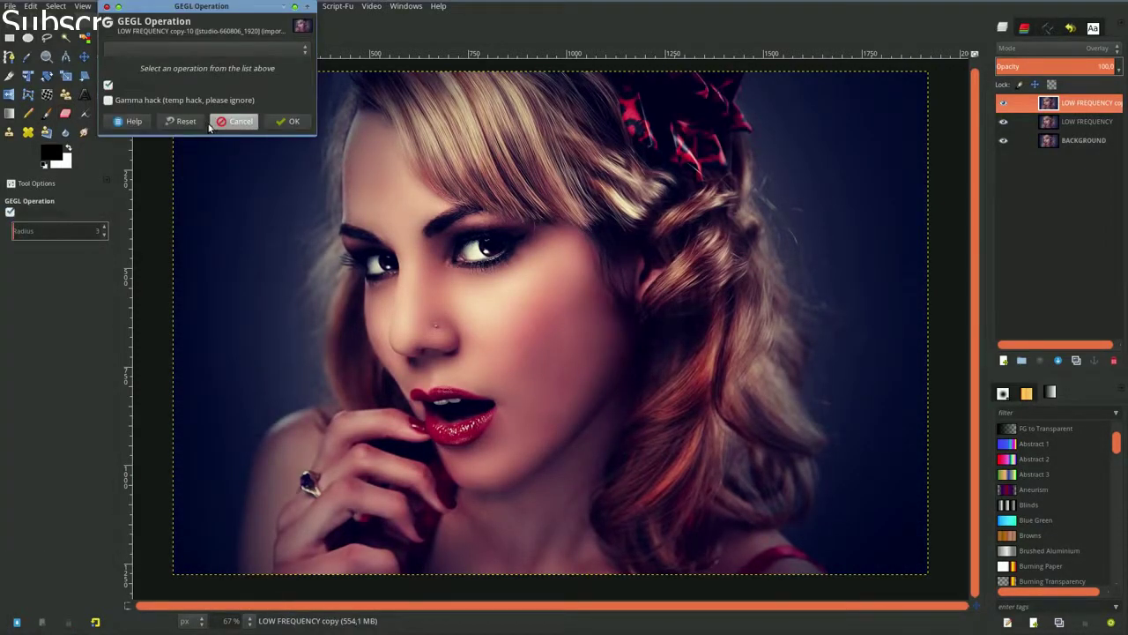
click(182, 46)
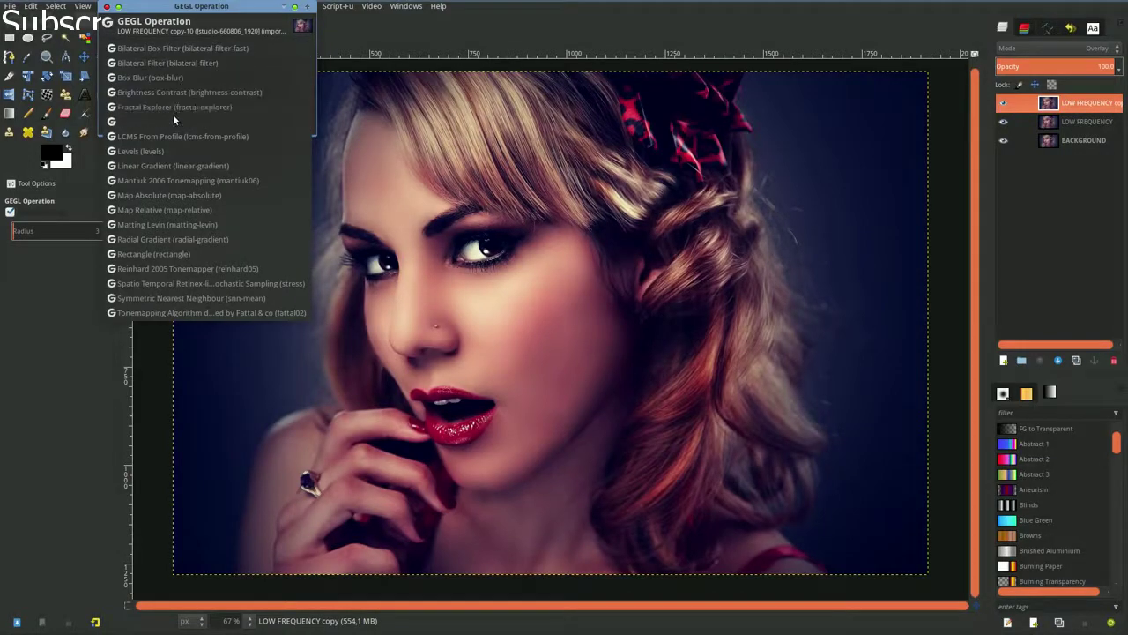
click(169, 121)
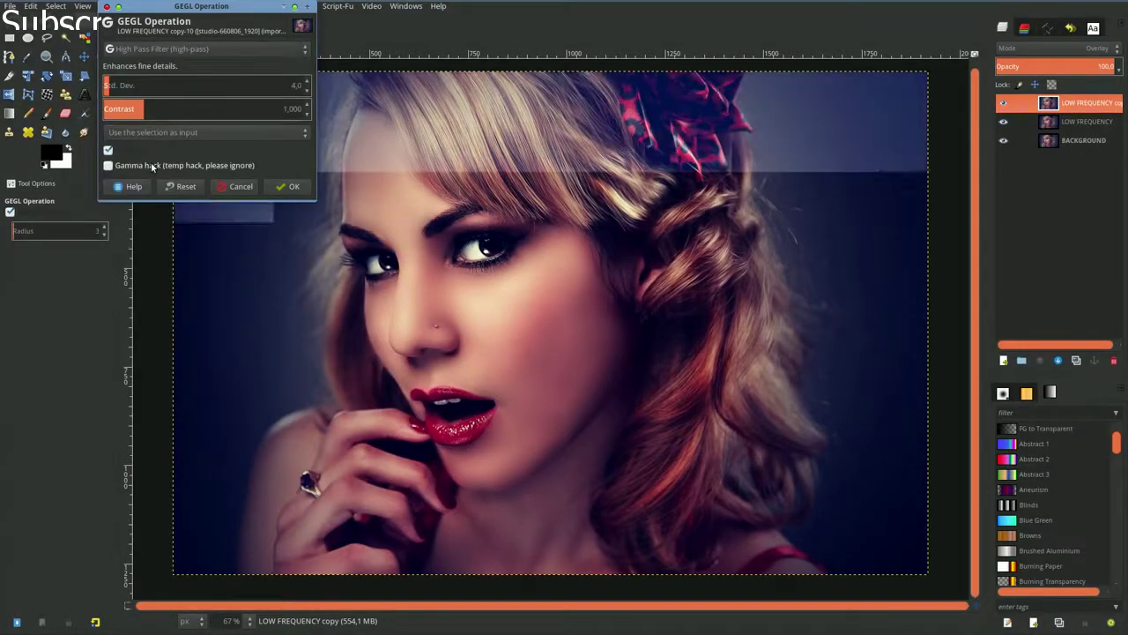
click(153, 168)
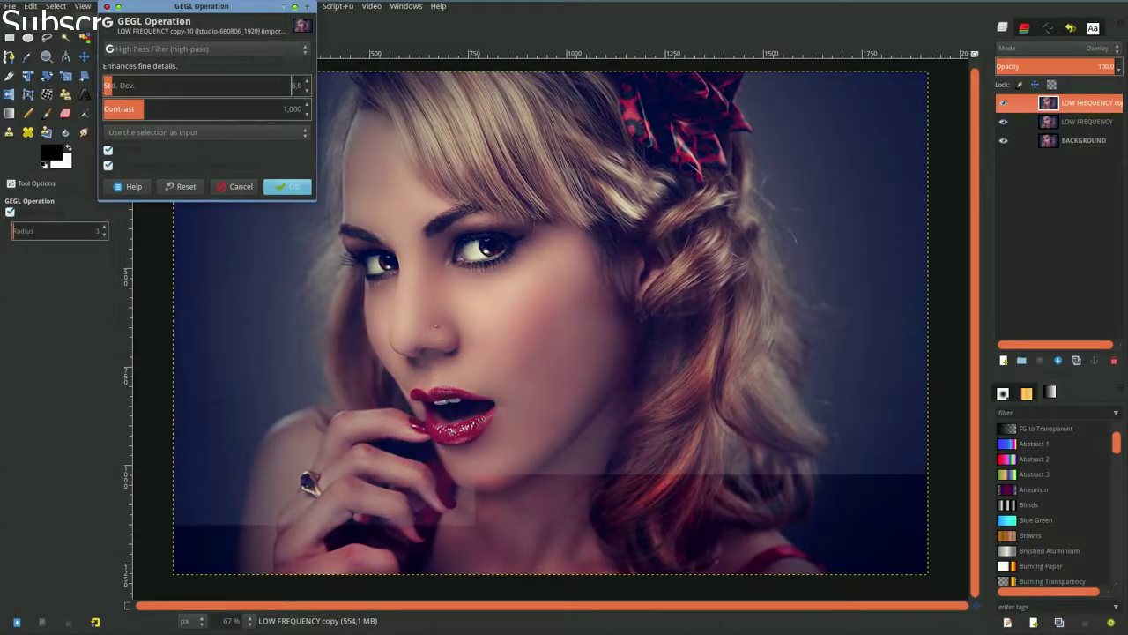
click(288, 186)
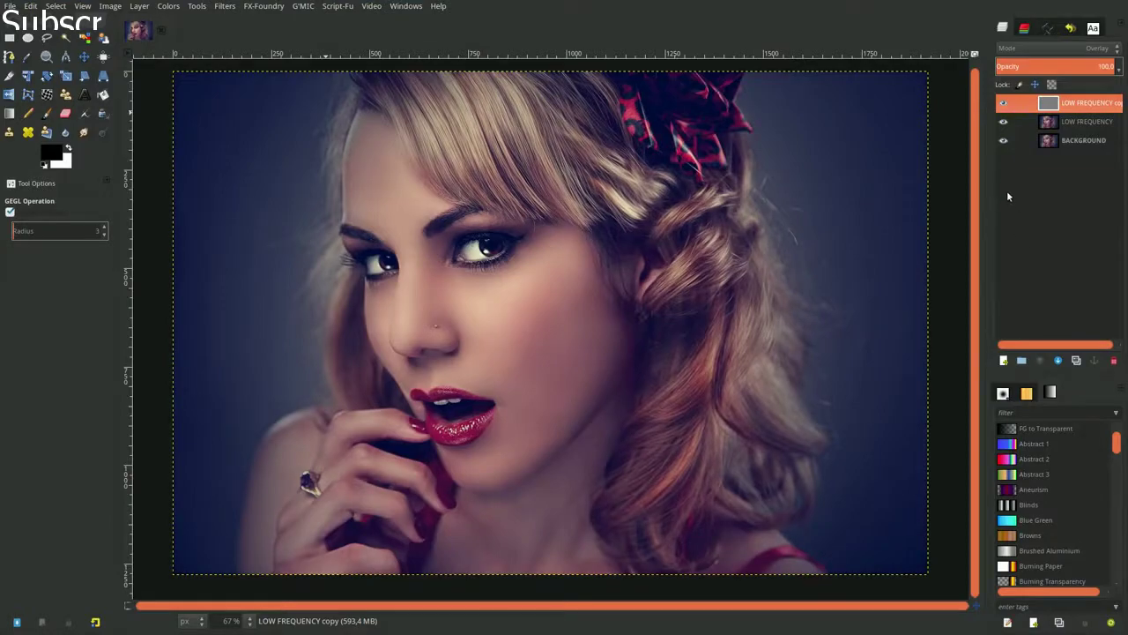
- Merge the sharpened Overlay copy layer down into the LOW FREQUENCY layer
right_click(1047, 102)
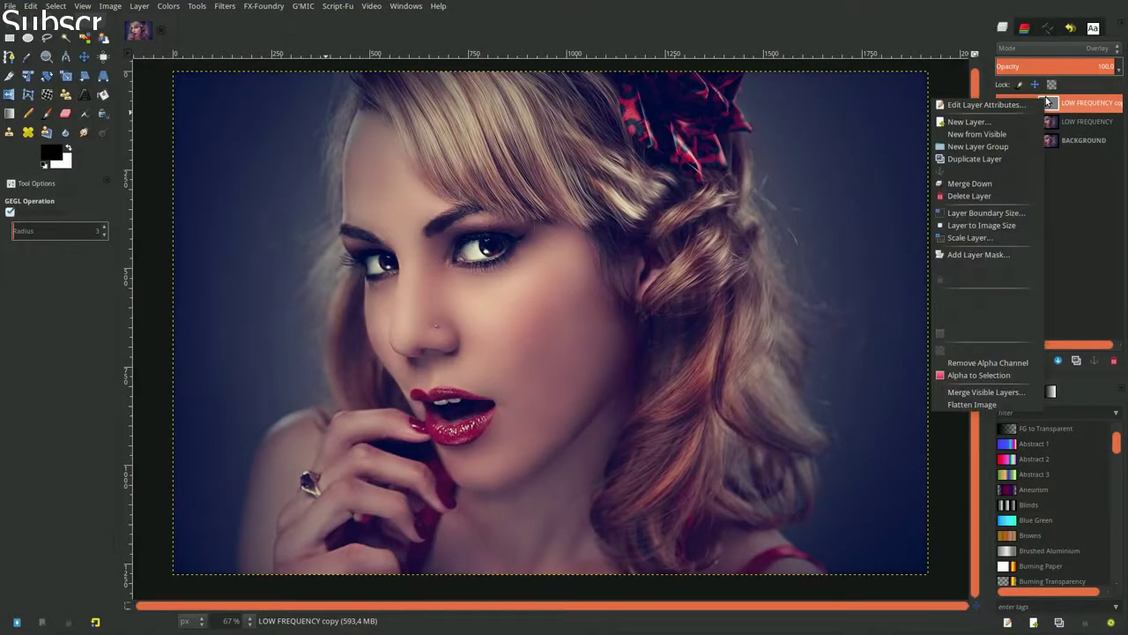
click(1013, 185)
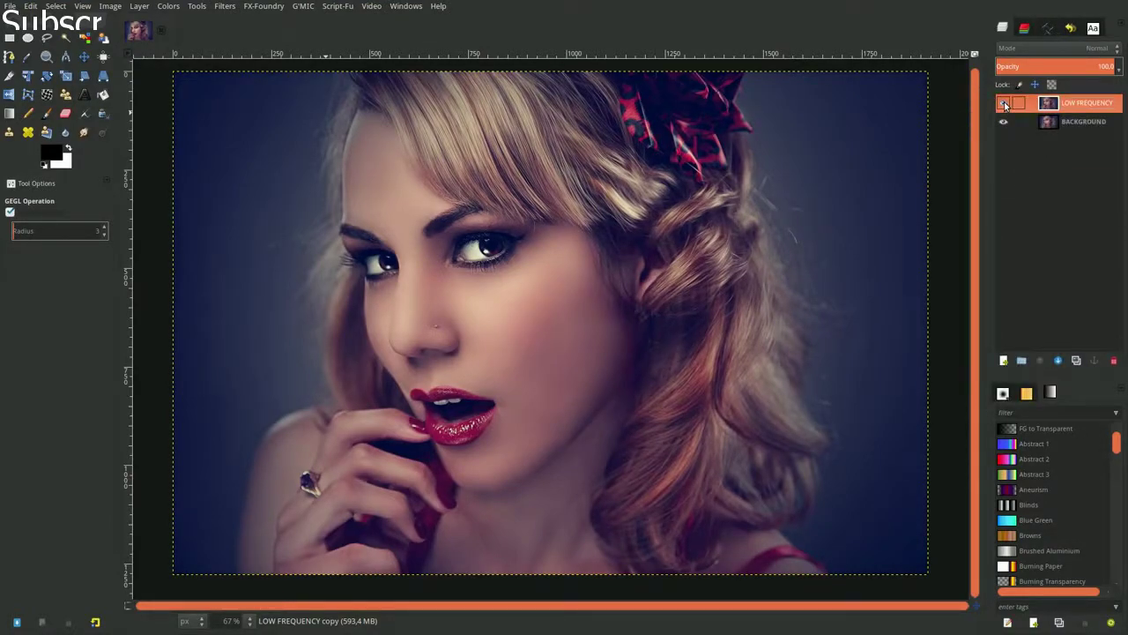